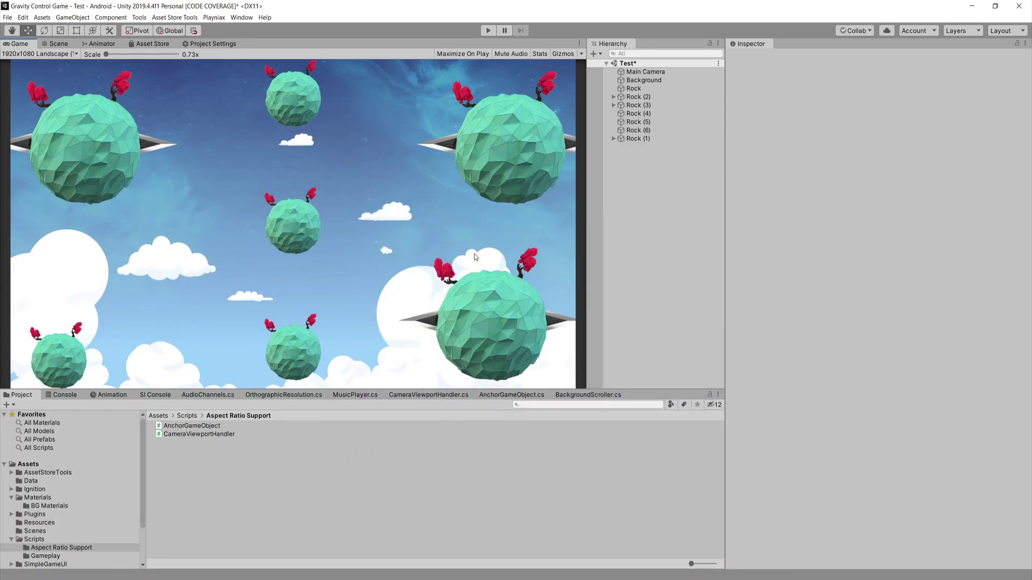
# Step: Keep the Game preview at 1920x1080 Landscape and play-test the rocks
pyautogui.click(45, 54)
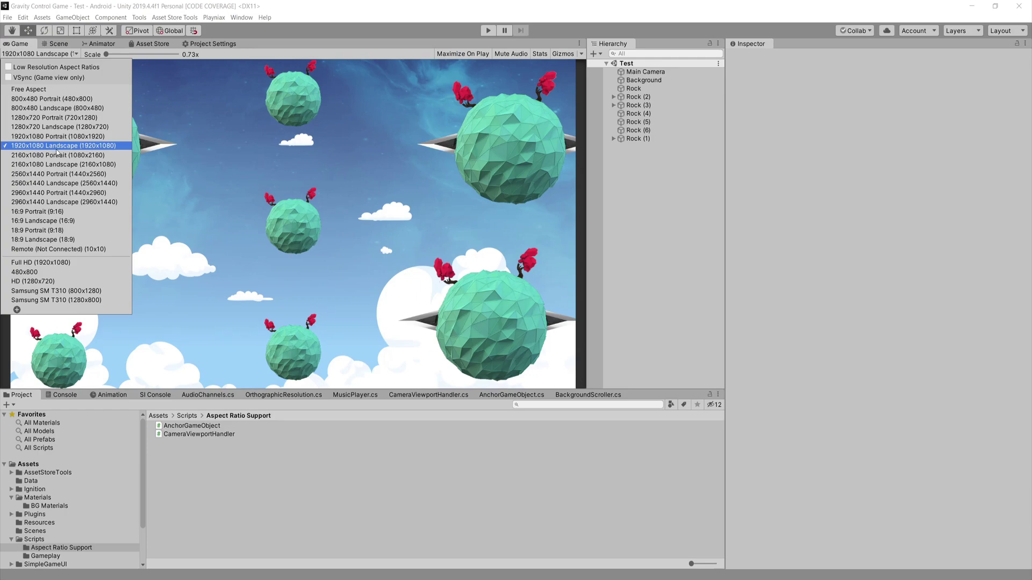
pyautogui.click(435, 205)
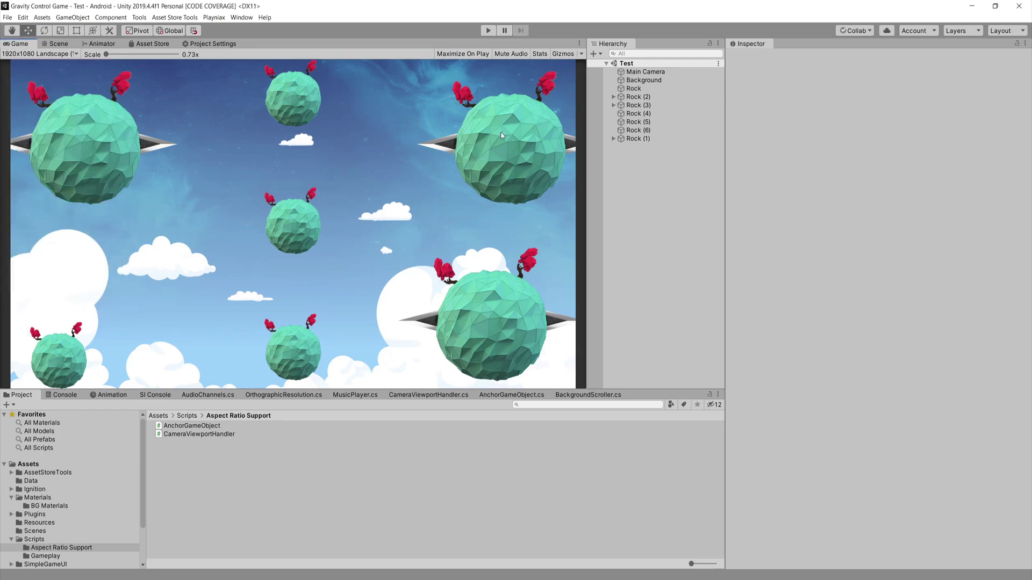
pyautogui.click(488, 30)
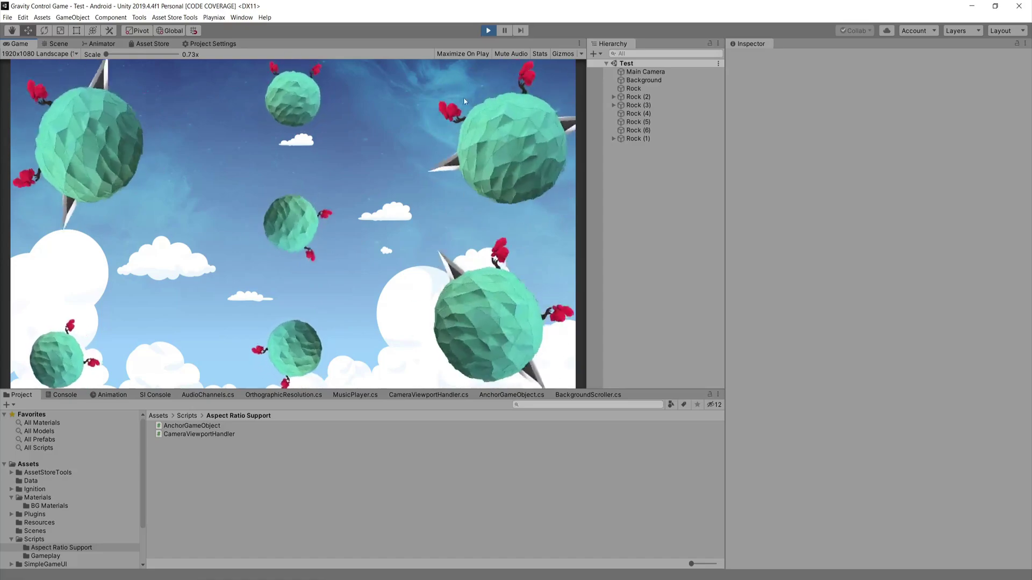
pyautogui.click(488, 30)
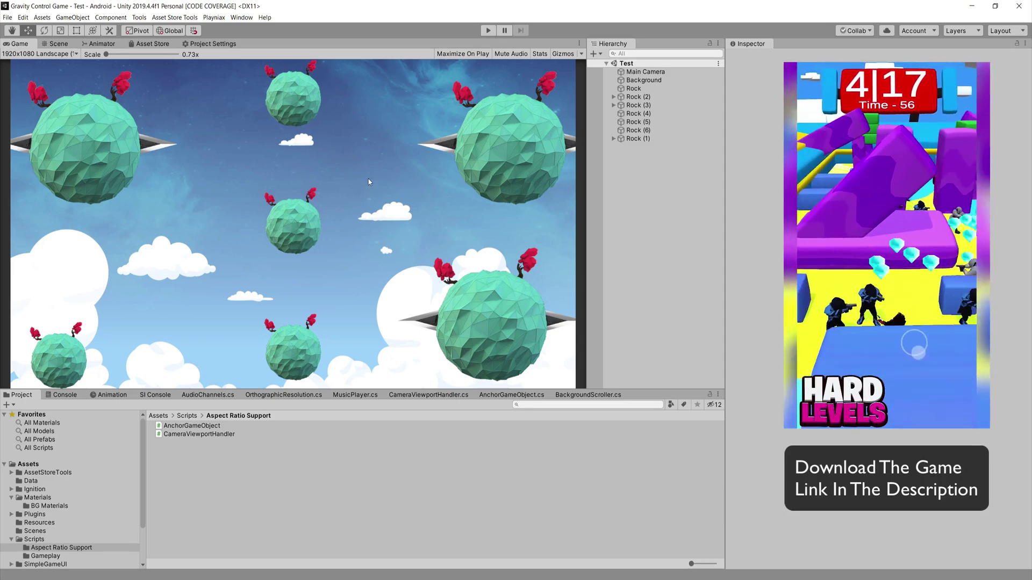
# Step: Switch the Game preview to Samsung SM T310 (1280x800)
pyautogui.click(36, 53)
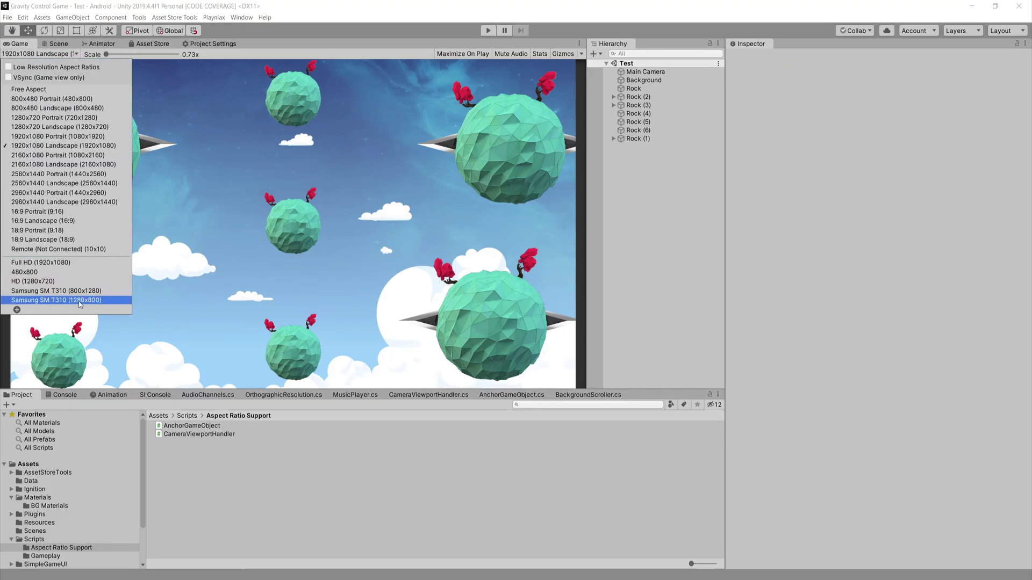
pyautogui.moveTo(523, 90)
pyautogui.mouseDown()
pyautogui.moveTo(551, 384)
pyautogui.moveTo(596, 376)
pyautogui.moveTo(581, 209)
pyautogui.moveTo(560, 99)
pyautogui.moveTo(524, 83)
pyautogui.moveTo(542, 280)
pyautogui.moveTo(556, 316)
pyautogui.moveTo(563, 179)
pyautogui.moveTo(532, 285)
pyautogui.moveTo(542, 156)
pyautogui.moveTo(532, 166)
pyautogui.moveTo(546, 122)
pyautogui.moveTo(618, 264)
pyautogui.moveTo(578, 376)
pyautogui.moveTo(564, 221)
pyautogui.moveTo(519, 169)
pyautogui.moveTo(602, 279)
pyautogui.moveTo(601, 344)
pyautogui.mouseUp()
pyautogui.press('Escape')
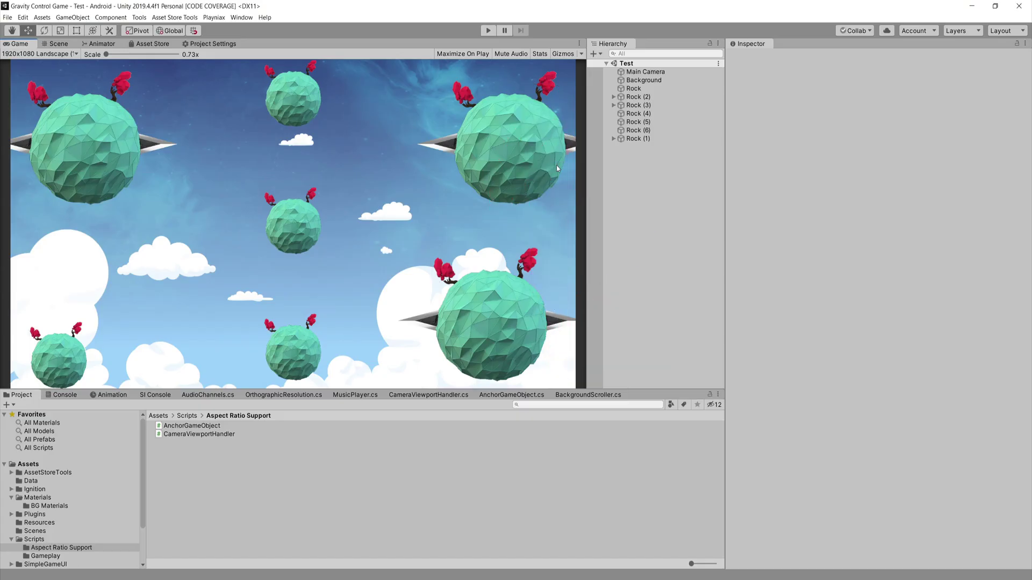
pyautogui.moveTo(537, 63)
pyautogui.mouseDown()
pyautogui.moveTo(545, 388)
pyautogui.moveTo(595, 375)
pyautogui.moveTo(563, 69)
pyautogui.mouseUp()
pyautogui.press('Escape')
pyautogui.click(76, 54)
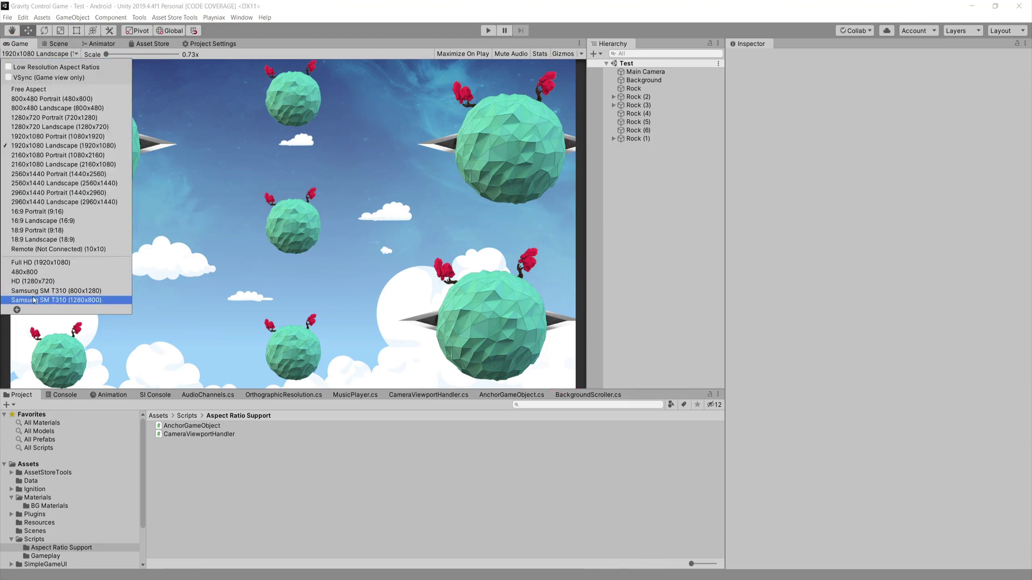
pyautogui.click(54, 300)
# Step: Play-test at the tablet resolution, then return the preview to 1920x1080 Landscape
pyautogui.moveTo(536, 66)
pyautogui.mouseDown()
pyautogui.moveTo(542, 325)
pyautogui.moveTo(582, 390)
pyautogui.mouseUp()
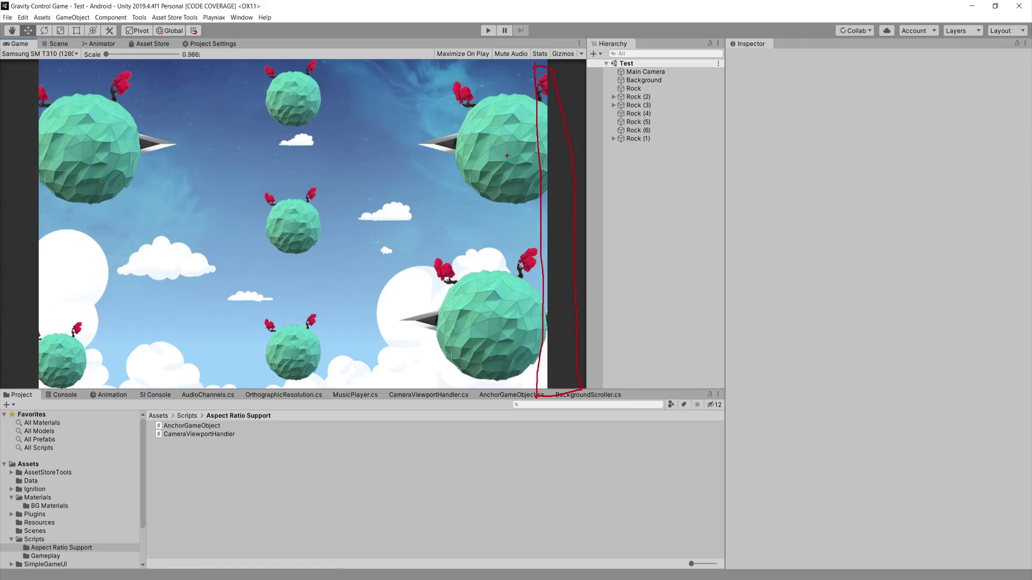
pyautogui.moveTo(81, 132)
pyautogui.mouseDown()
pyautogui.moveTo(132, 301)
pyautogui.moveTo(47, 150)
pyautogui.mouseUp()
pyautogui.press('Escape')
pyautogui.click(488, 30)
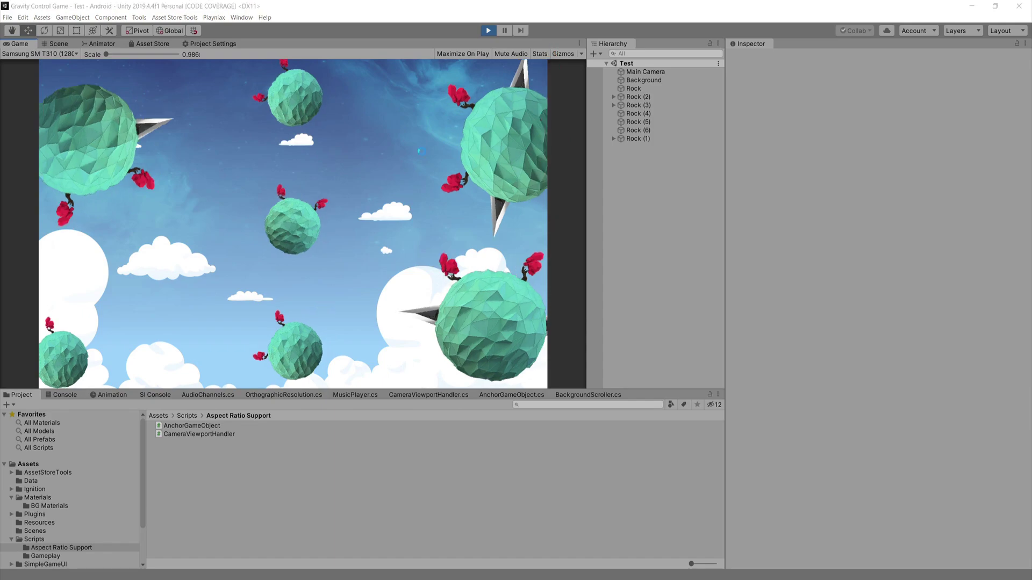
pyautogui.click(488, 30)
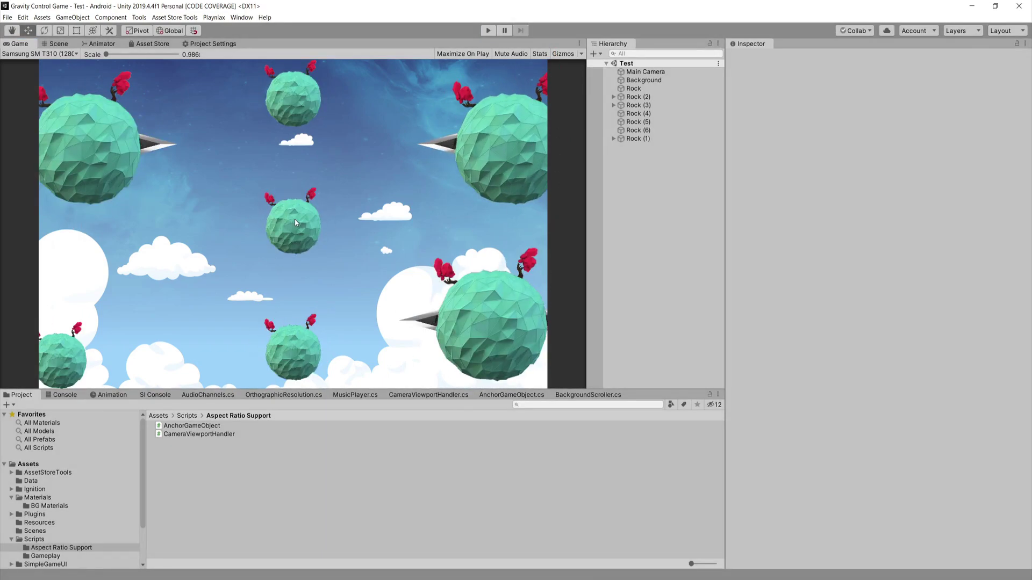
pyautogui.click(40, 54)
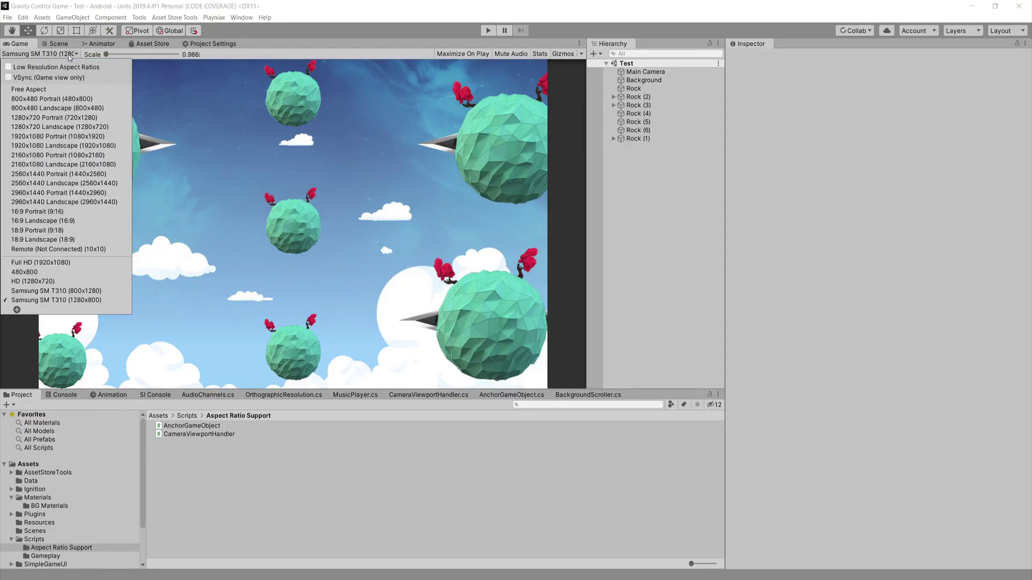
pyautogui.click(33, 146)
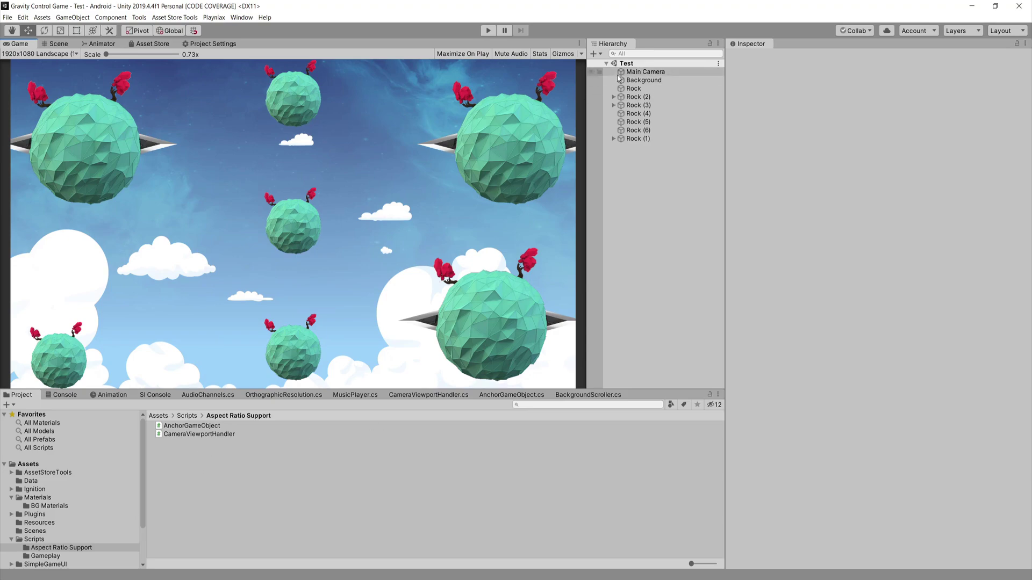
# Step: Add CameraViewportHandler to Main Camera: Execute In Update, Landscape, Units Size 17; save the scene
pyautogui.click(645, 72)
pyautogui.moveTo(226, 434); pyautogui.dragTo(854, 379)
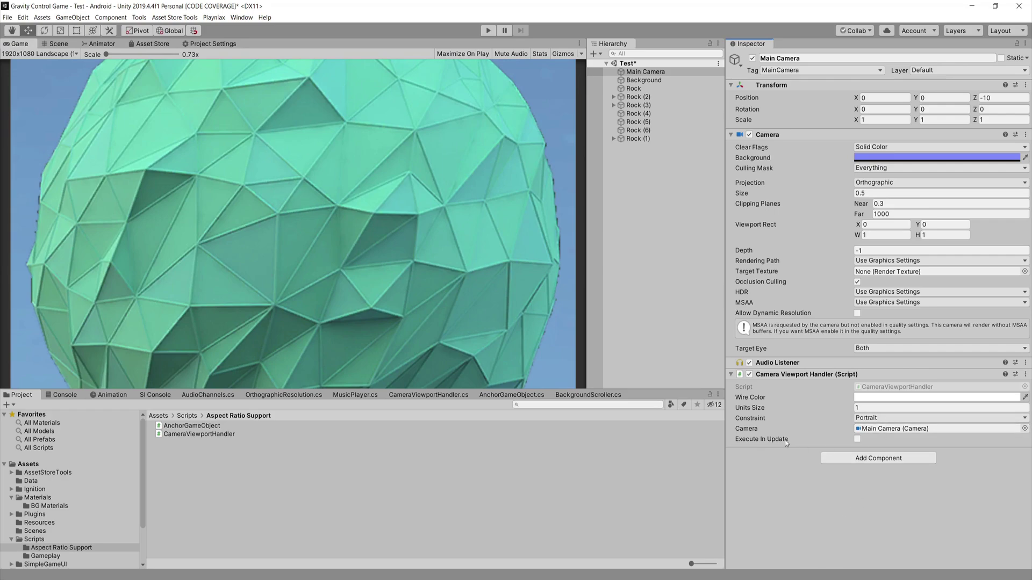
pyautogui.click(857, 439)
pyautogui.click(871, 422)
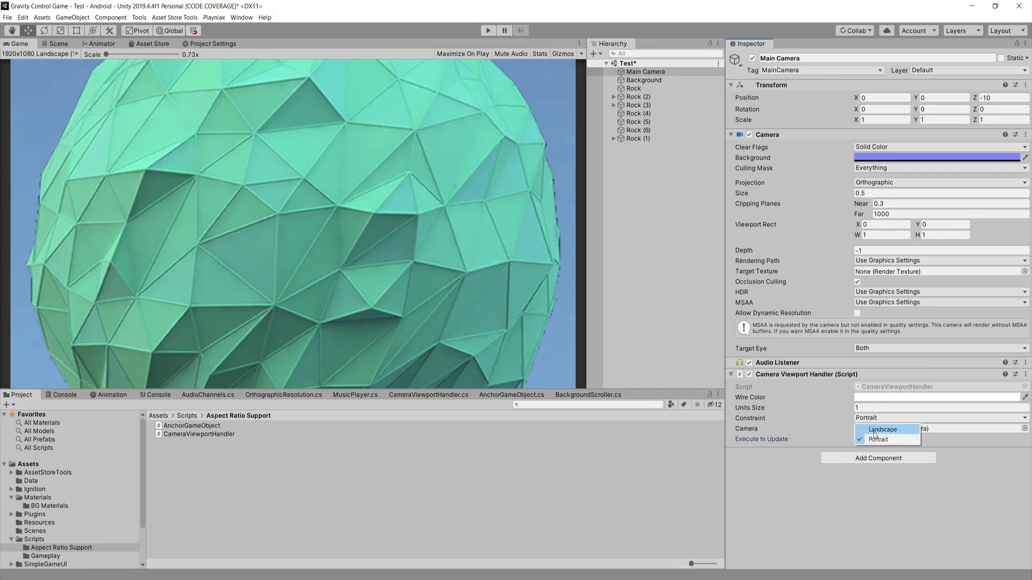
pyautogui.click(873, 428)
pyautogui.click(859, 408)
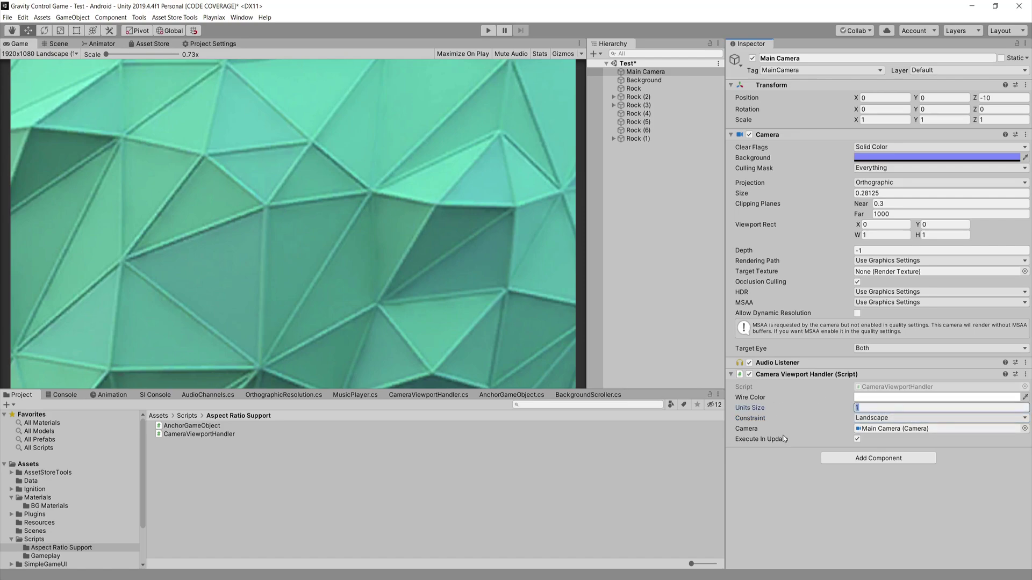
pyautogui.write('17')
pyautogui.hotkey('ctrl', 's')
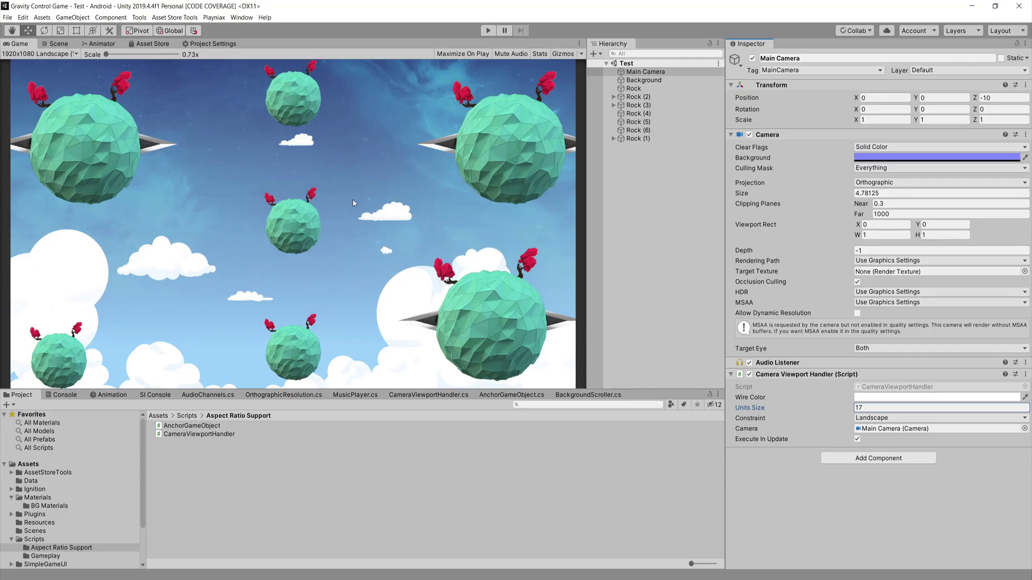
# Step: Play-test the camera setup, then run it again at Samsung SM T310 (1280x800)
pyautogui.click(489, 30)
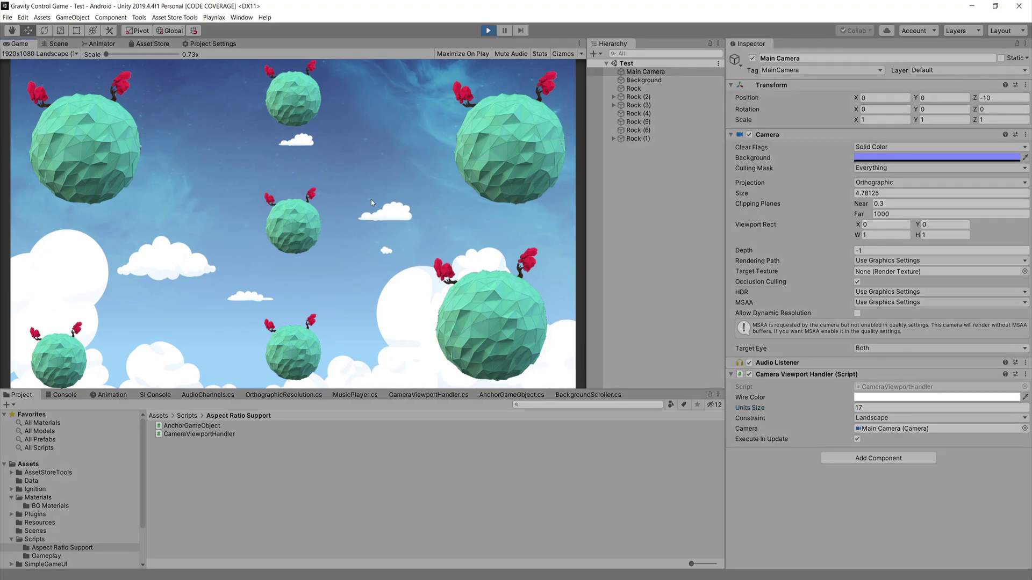
pyautogui.click(487, 30)
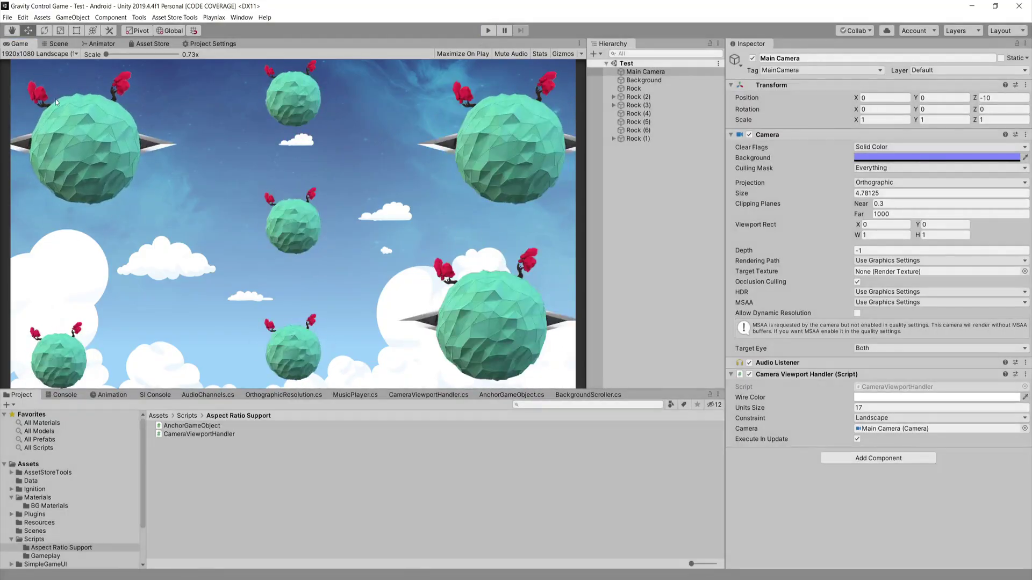
pyautogui.click(43, 54)
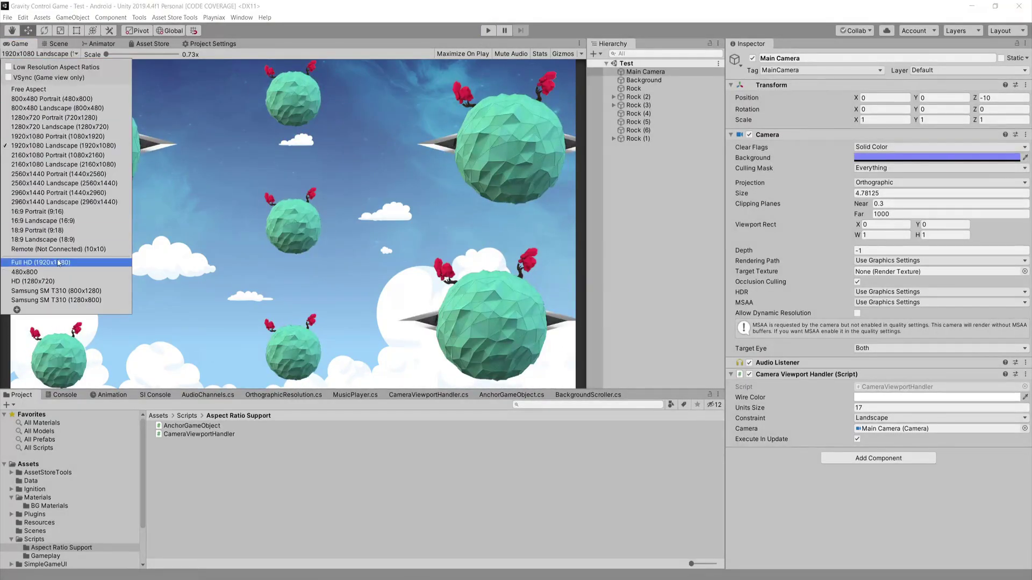
pyautogui.click(59, 301)
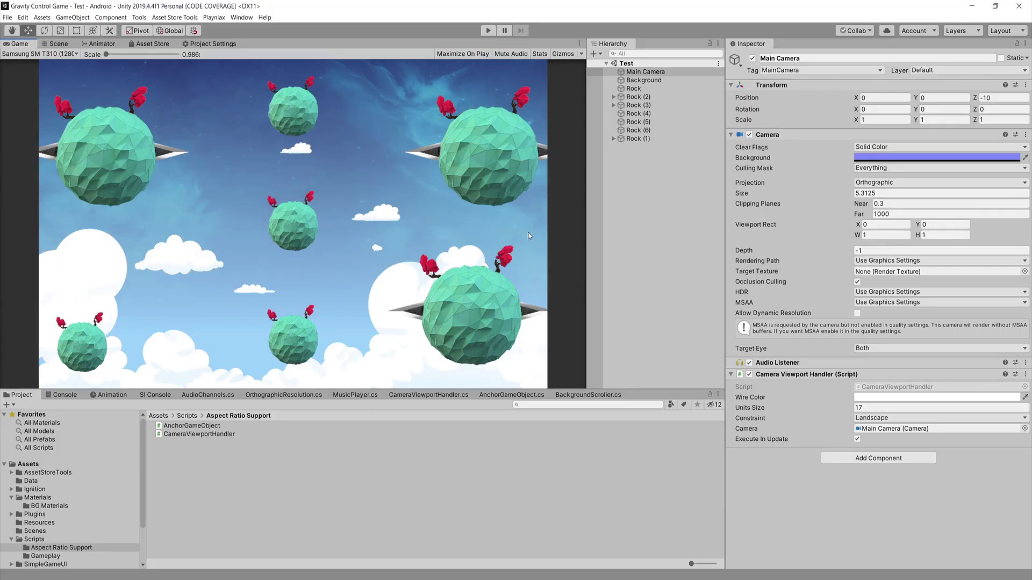
pyautogui.click(488, 30)
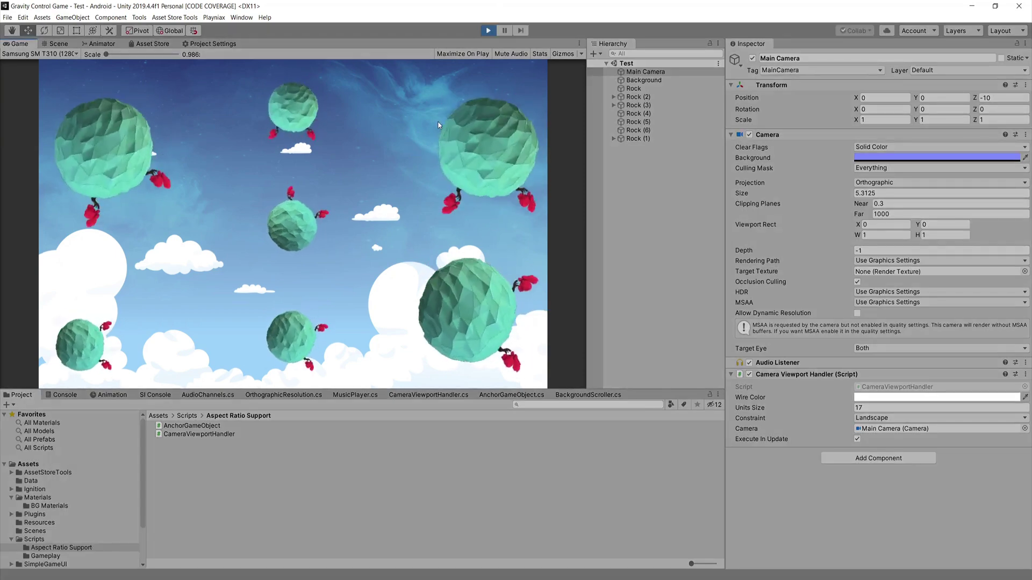
pyautogui.click(488, 30)
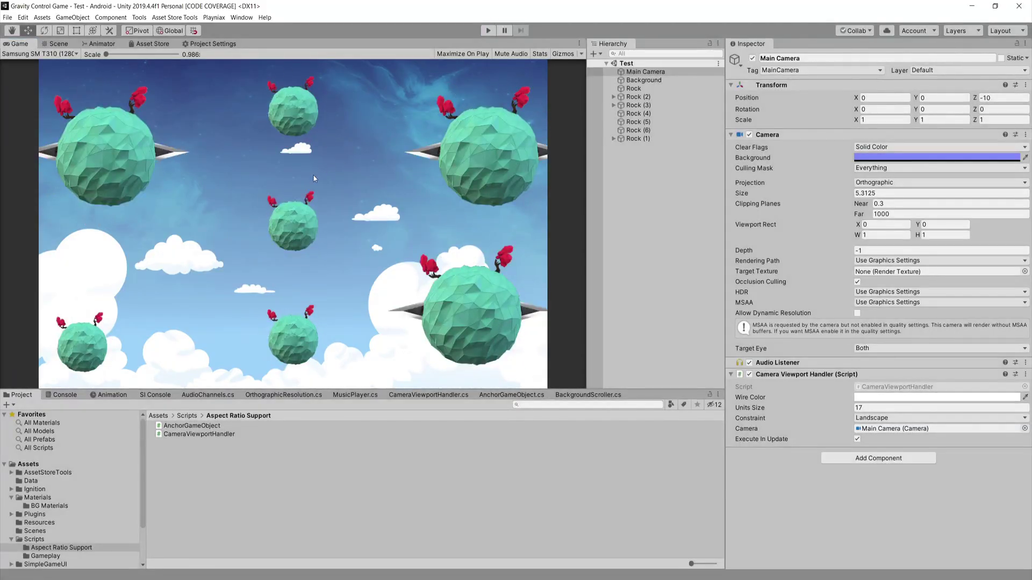
# Step: Compare the rock layout at 1920x1080 Landscape and Samsung SM T310 (1280x800)
pyautogui.click(49, 55)
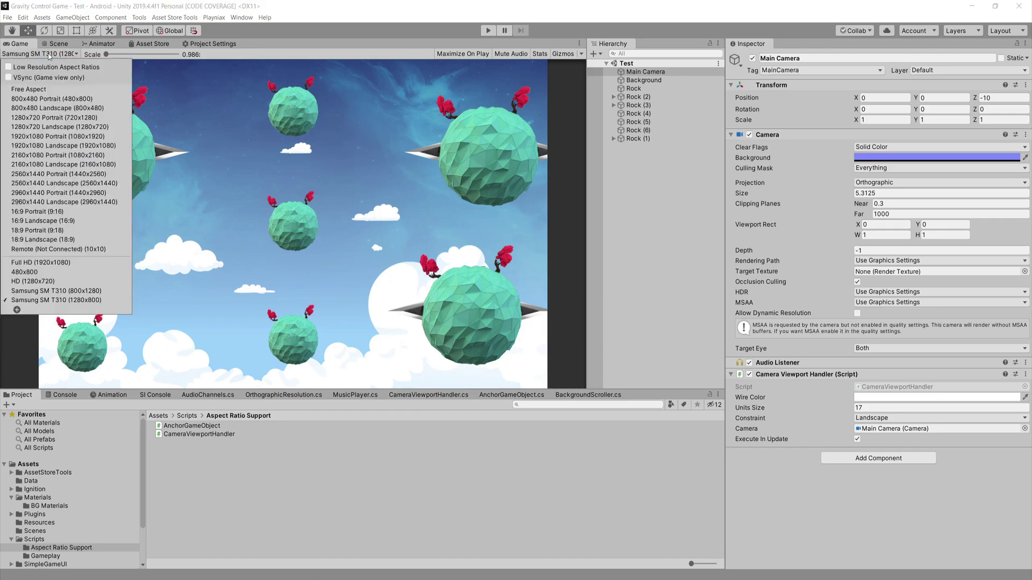
pyautogui.click(35, 146)
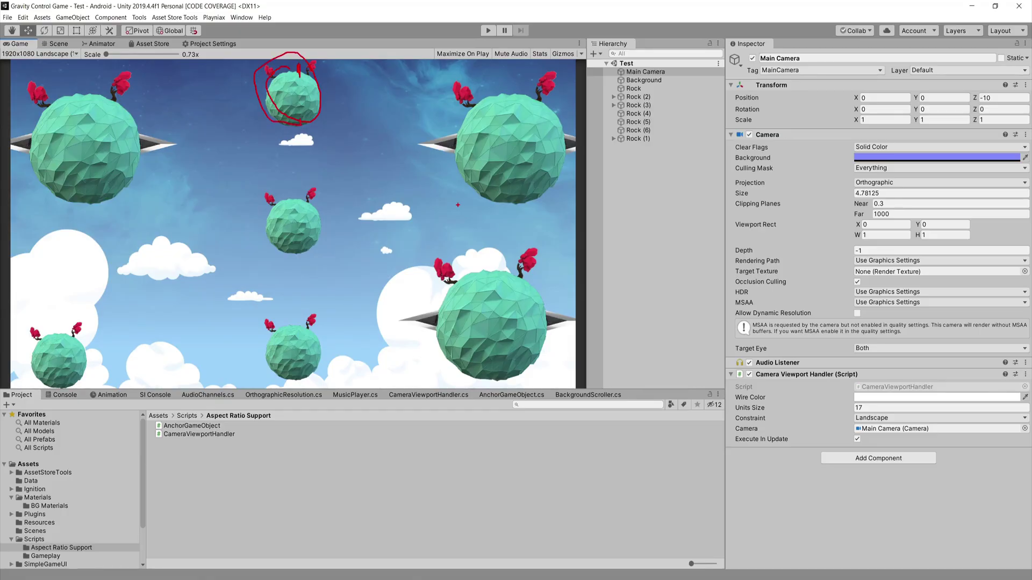
pyautogui.moveTo(493, 378)
pyautogui.mouseDown()
pyautogui.moveTo(511, 388)
pyautogui.moveTo(472, 383)
pyautogui.mouseUp()
pyautogui.press('Escape')
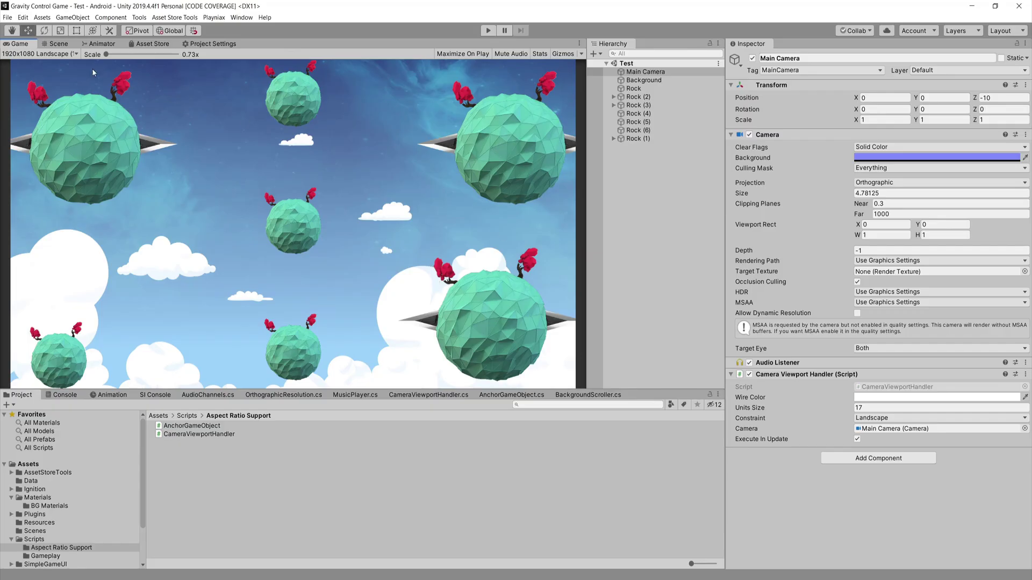
pyautogui.click(66, 54)
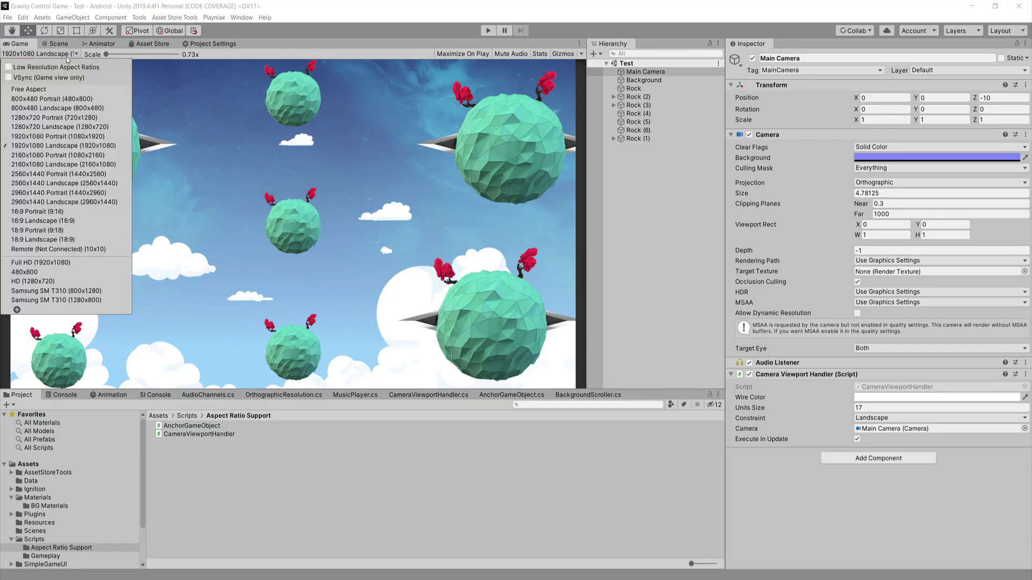
pyautogui.click(54, 300)
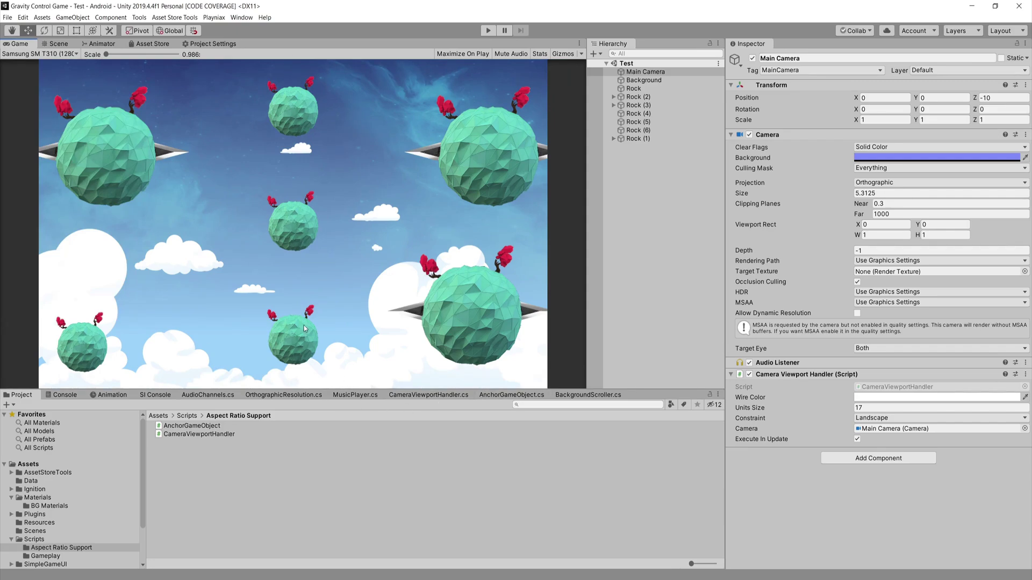
# Step: Preview at 2960x1440 Landscape and mark the top and bottom-right rocks in red ink
pyautogui.click(49, 53)
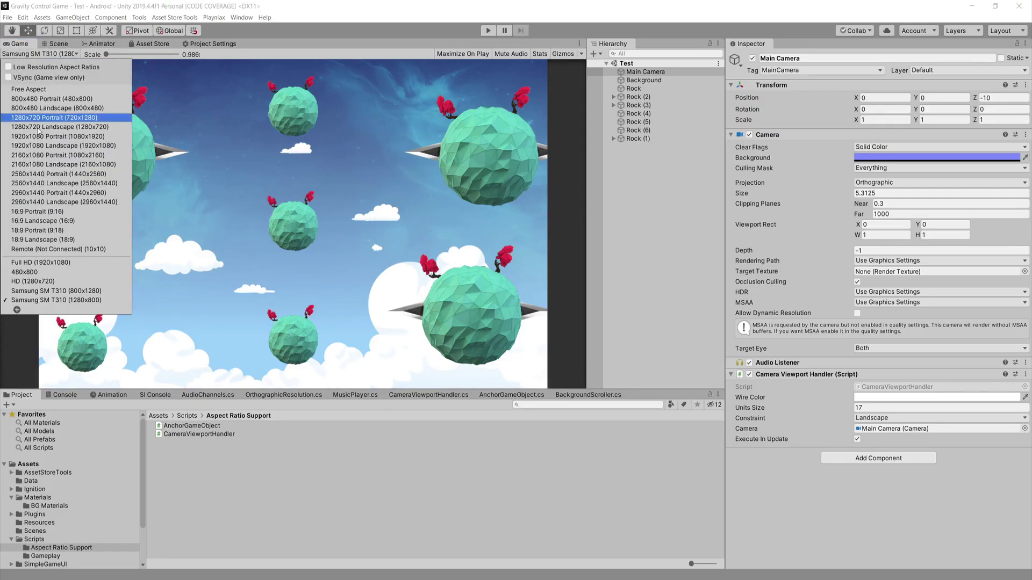
pyautogui.click(47, 202)
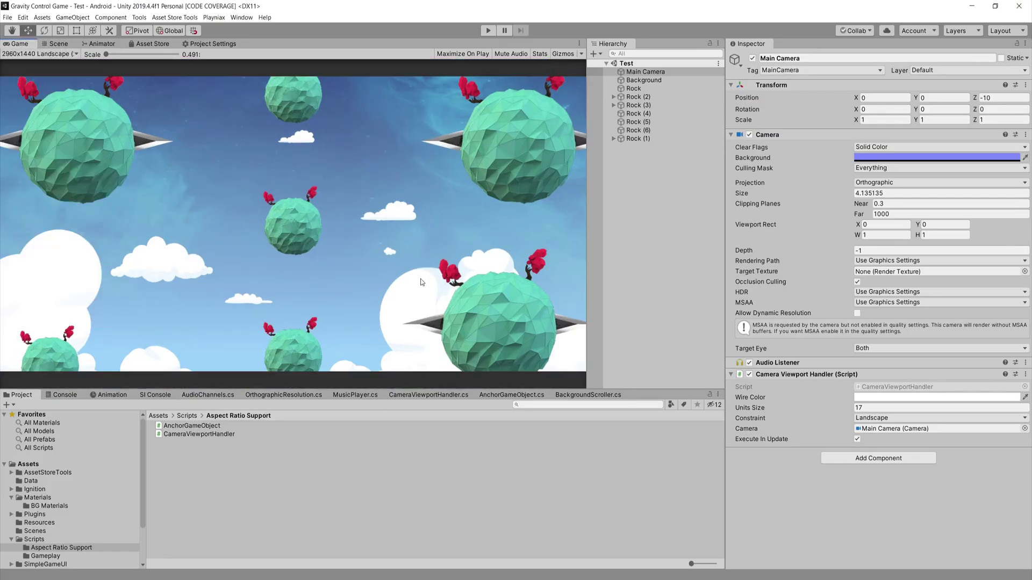
pyautogui.moveTo(76, 84); pyautogui.dragTo(55, 89)
pyautogui.moveTo(293, 92)
pyautogui.mouseDown()
pyautogui.moveTo(301, 85)
pyautogui.moveTo(285, 98)
pyautogui.moveTo(282, 81)
pyautogui.mouseUp()
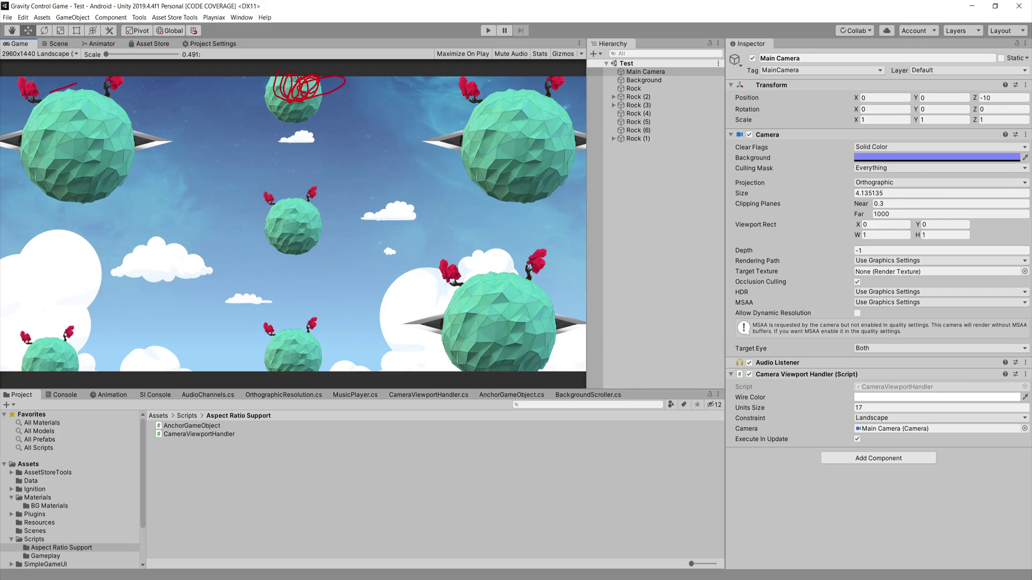
pyautogui.moveTo(497, 360); pyautogui.dragTo(520, 342)
pyautogui.press('Escape')
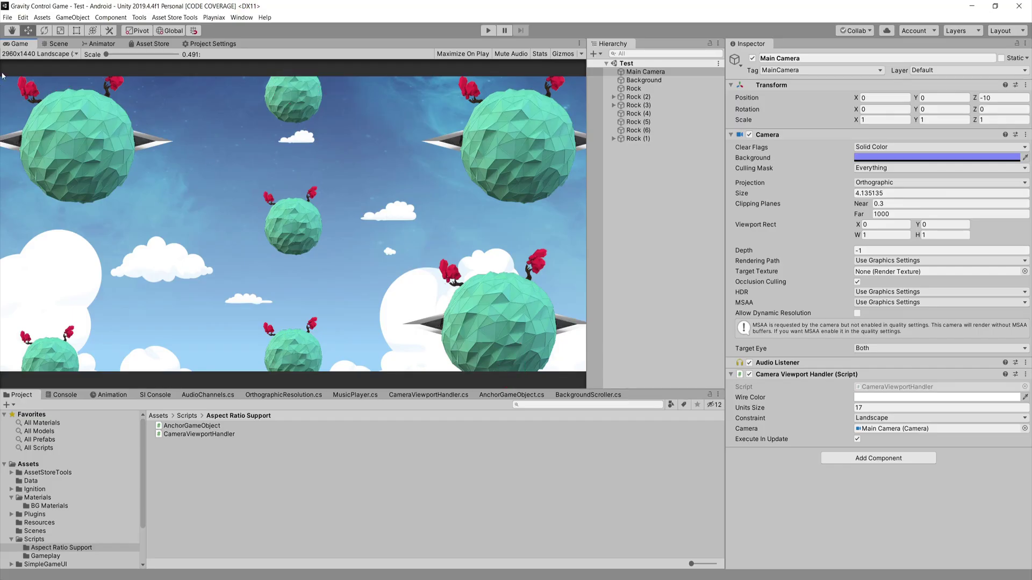
# Step: Play-test at 2960x1440, then return the preview to 1920x1080 Landscape
pyautogui.click(489, 30)
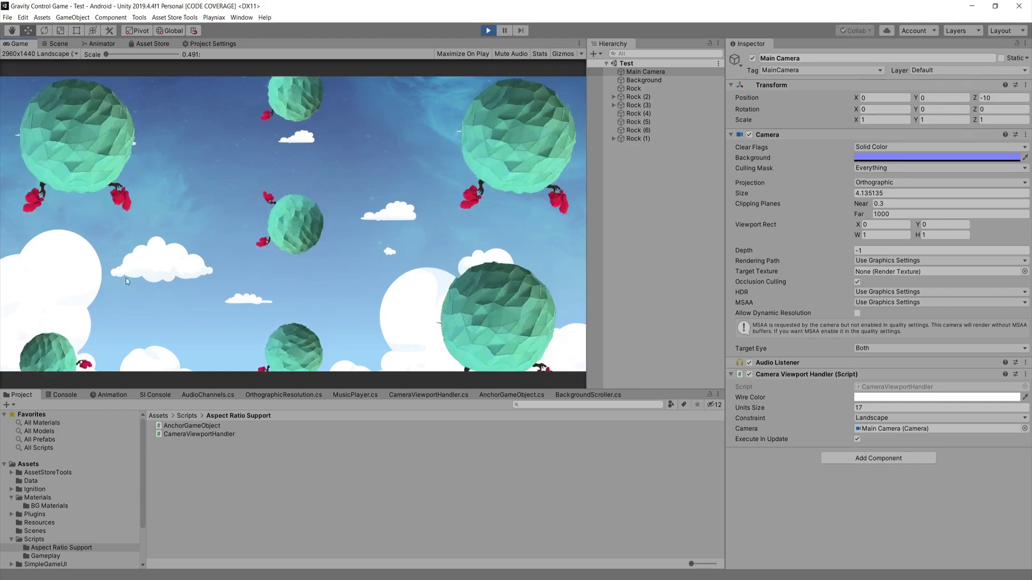
pyautogui.click(488, 30)
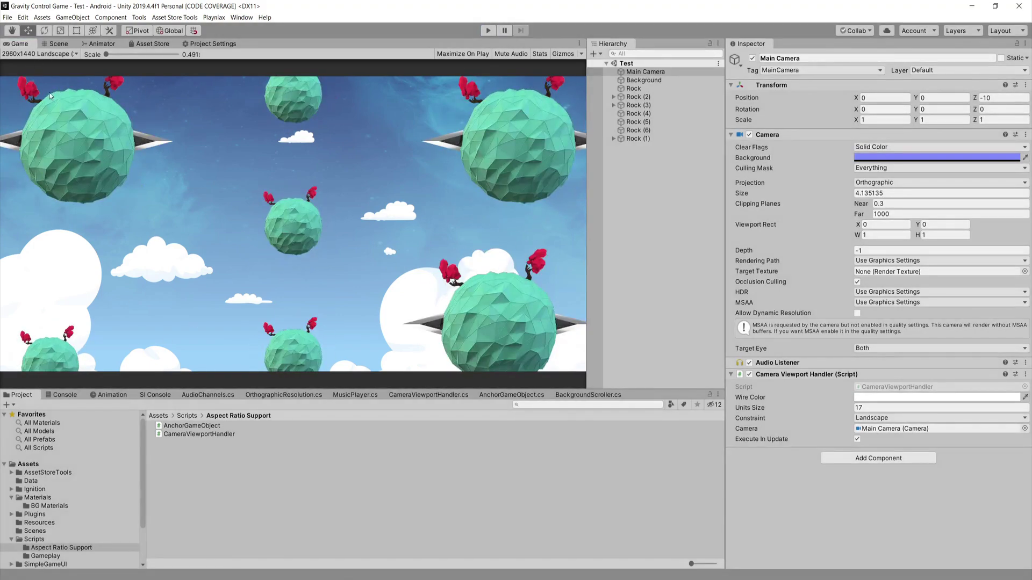
pyautogui.click(35, 54)
pyautogui.click(25, 145)
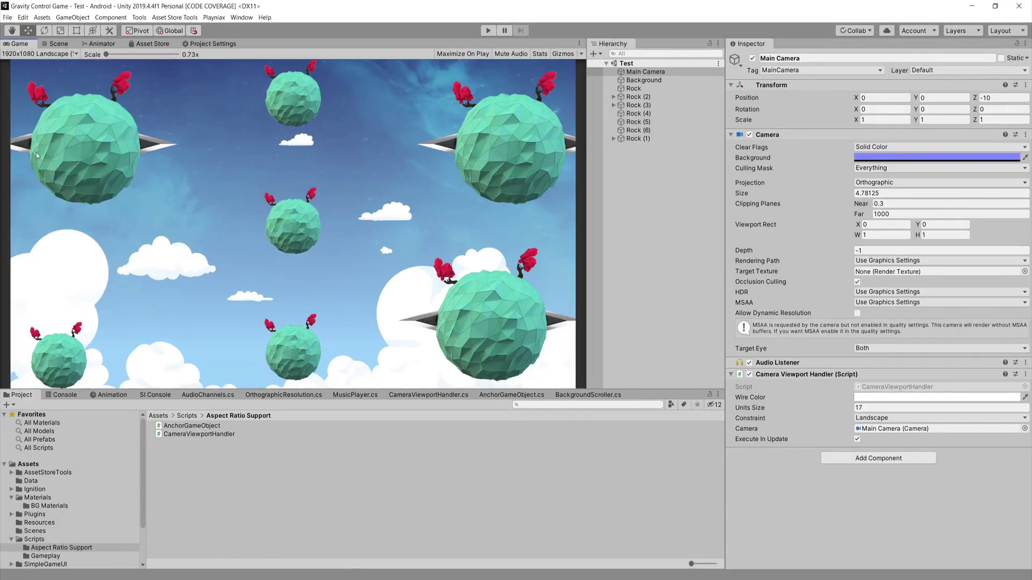
pyautogui.click(190, 425)
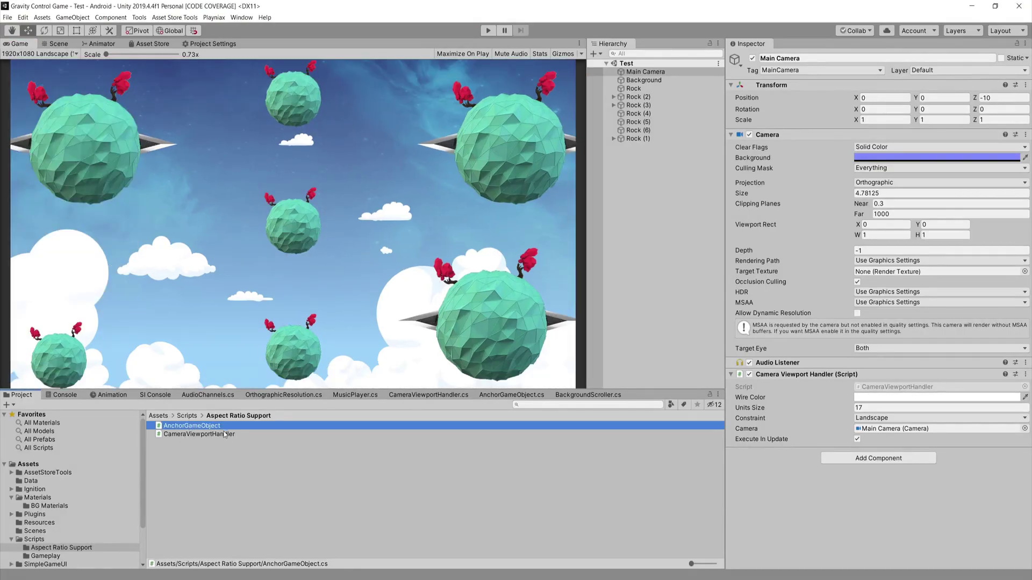
pyautogui.click(636, 159)
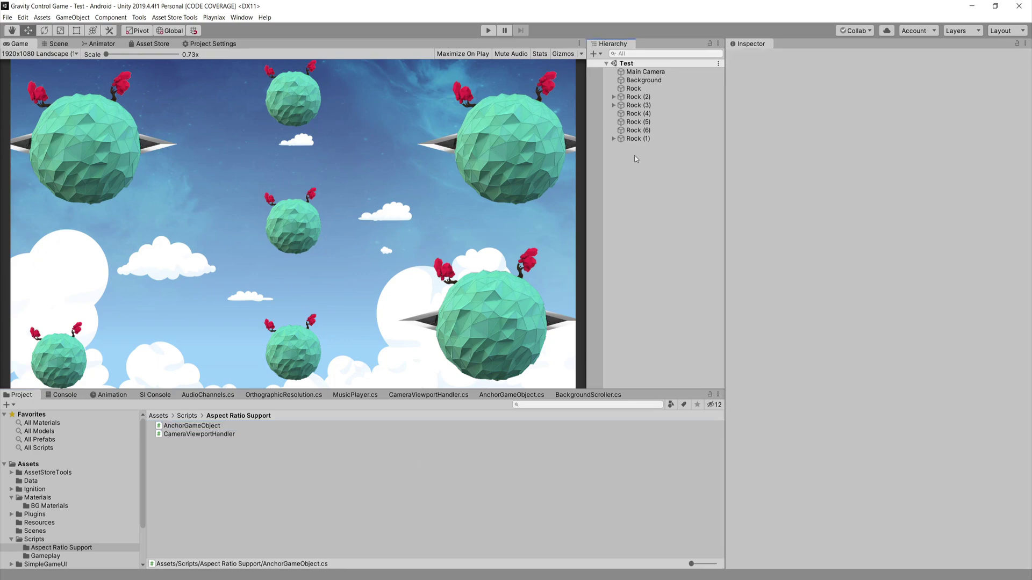
# Step: In the Scene view, select Rock (1) and attach the AnchorGameObject script to it
pyautogui.click(58, 44)
pyautogui.scroll(2, 418, 313)
pyautogui.click(418, 313)
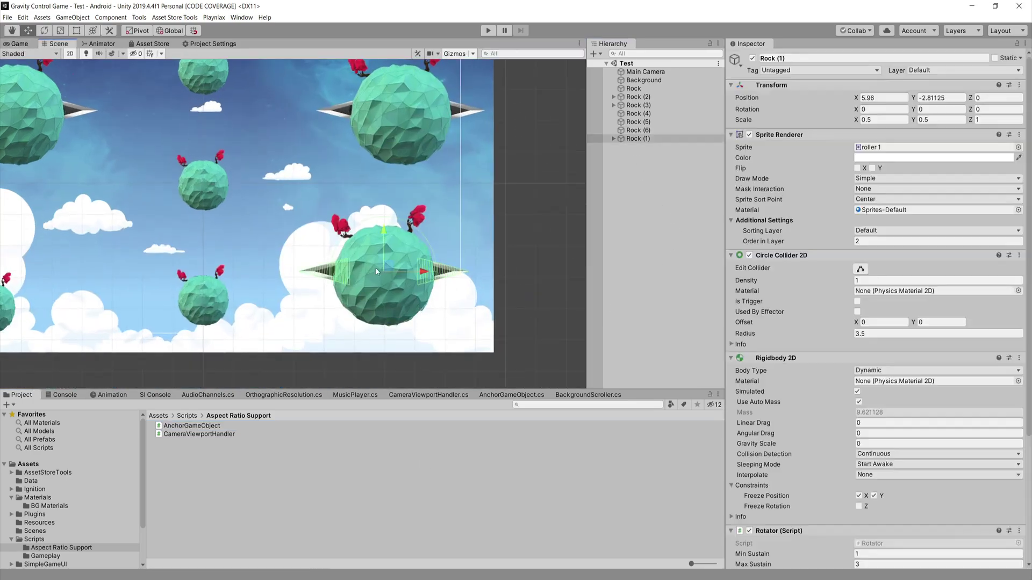
pyautogui.click(634, 139)
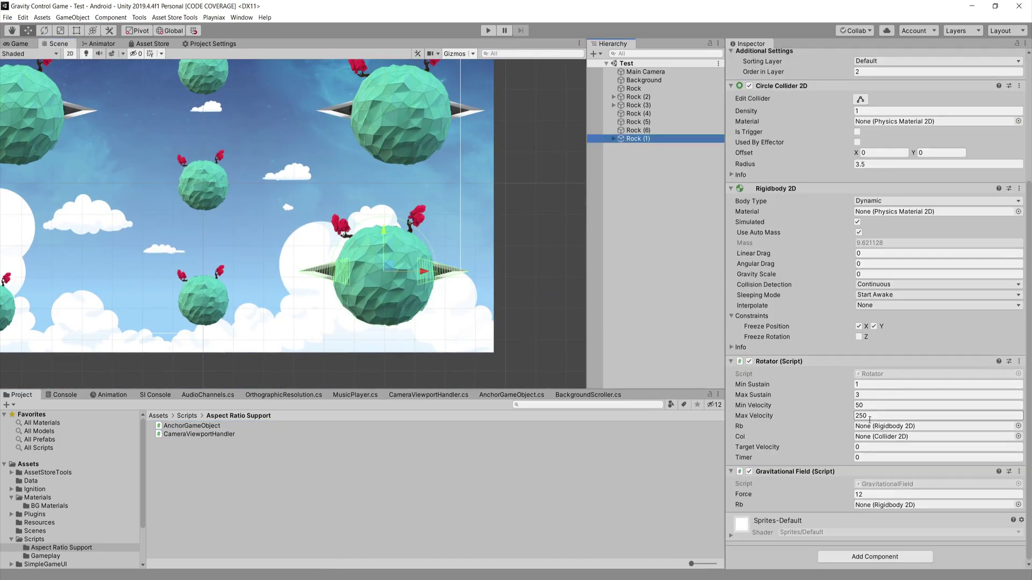
pyautogui.moveTo(206, 427); pyautogui.dragTo(648, 140)
pyautogui.press('f')
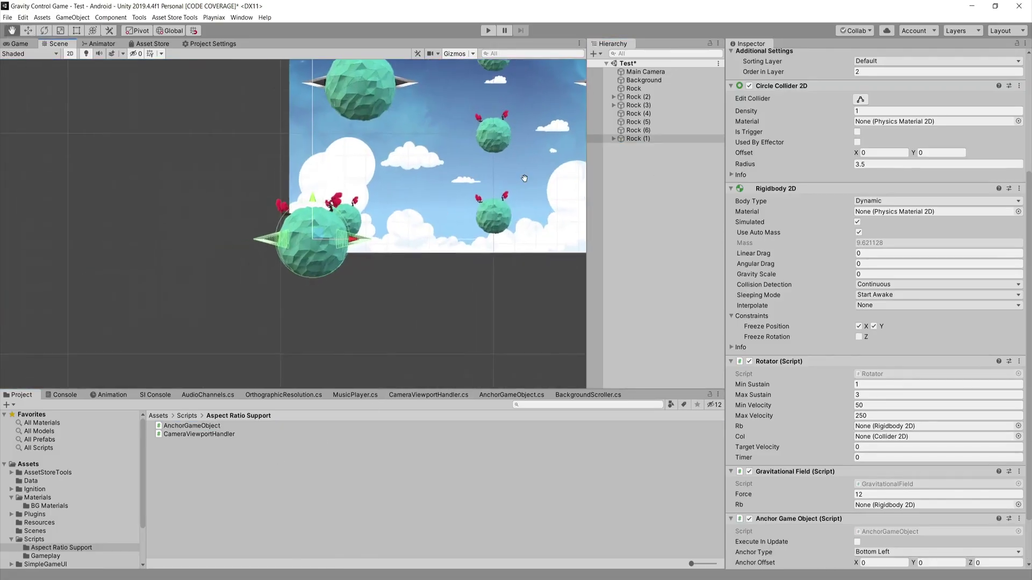
pyautogui.scroll(-3, 311, 230)
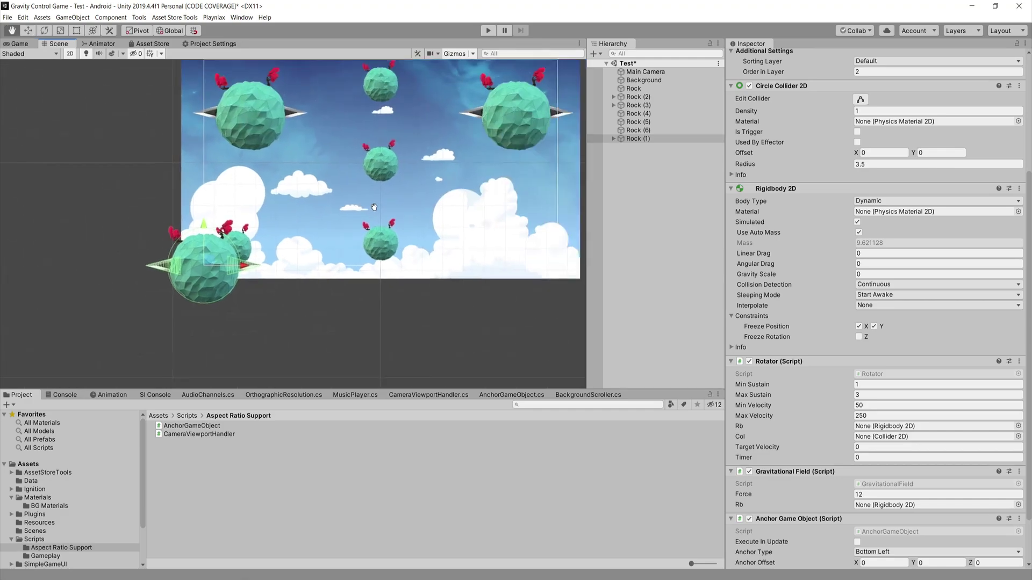
pyautogui.scroll(2, 301, 206)
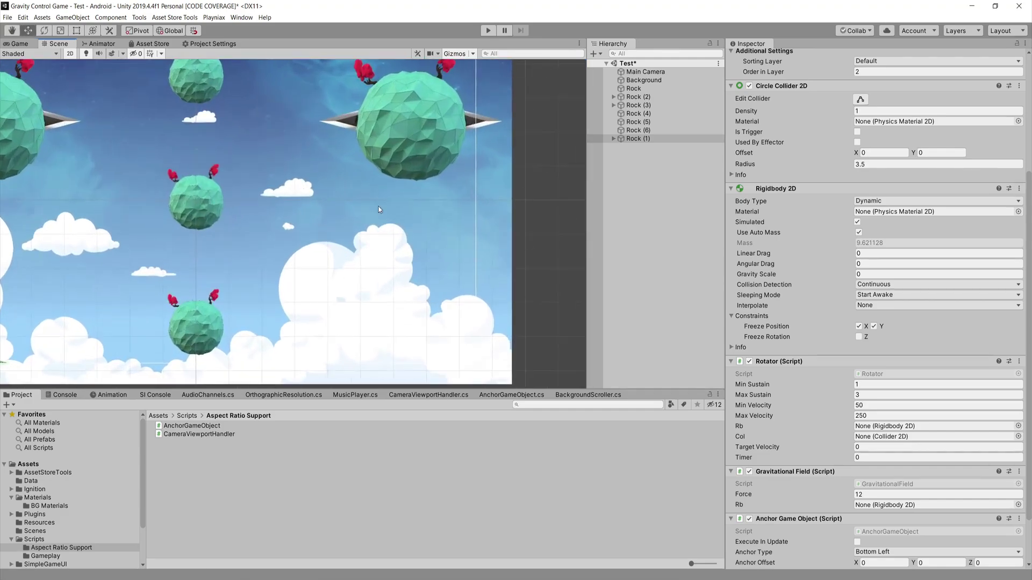
pyautogui.scroll(-3, 844, 438)
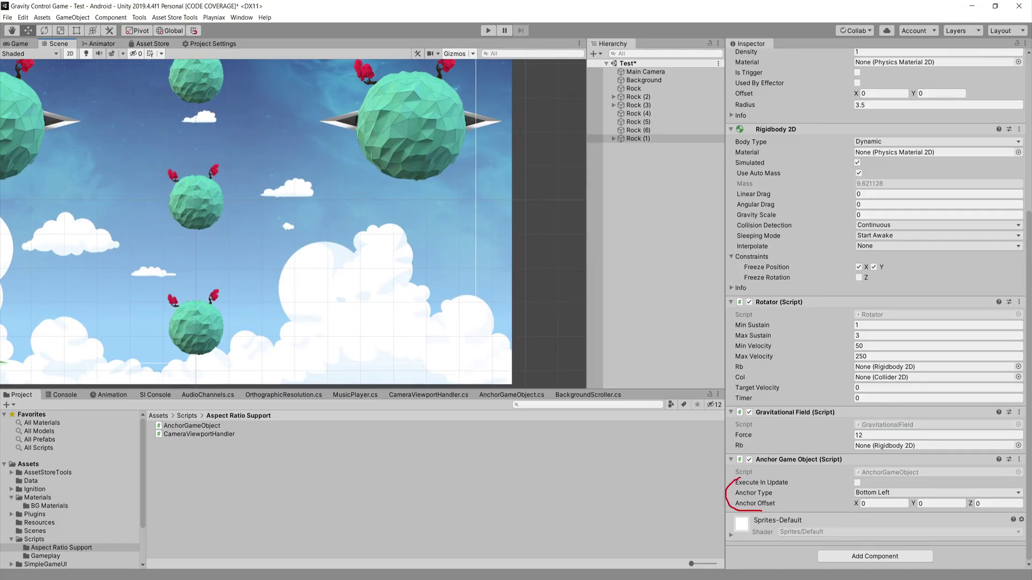
pyautogui.press('Escape')
# Step: Set Rock (1)'s anchor to Middle Center with Execute In Update turned on
pyautogui.click(862, 493)
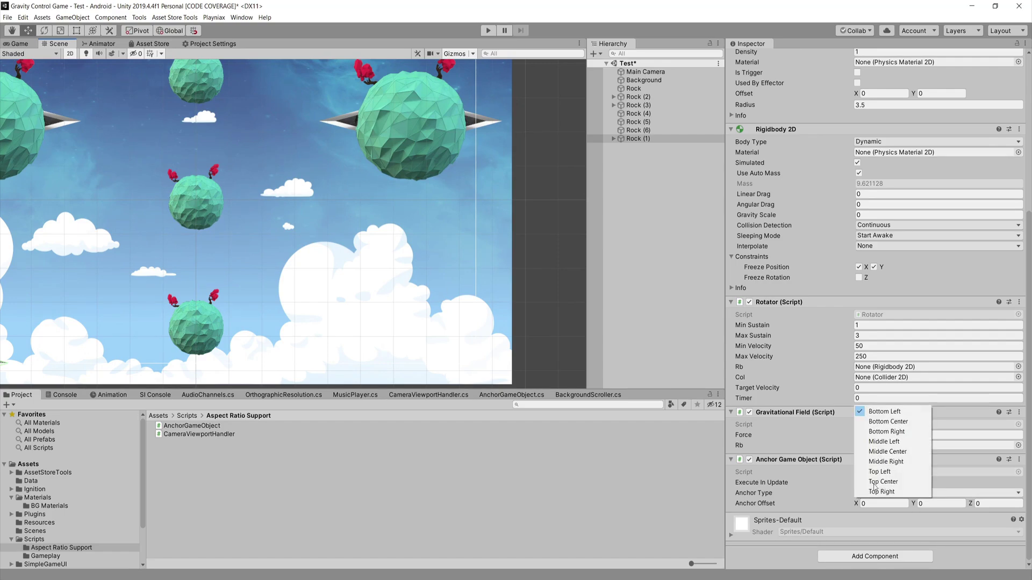
pyautogui.click(884, 456)
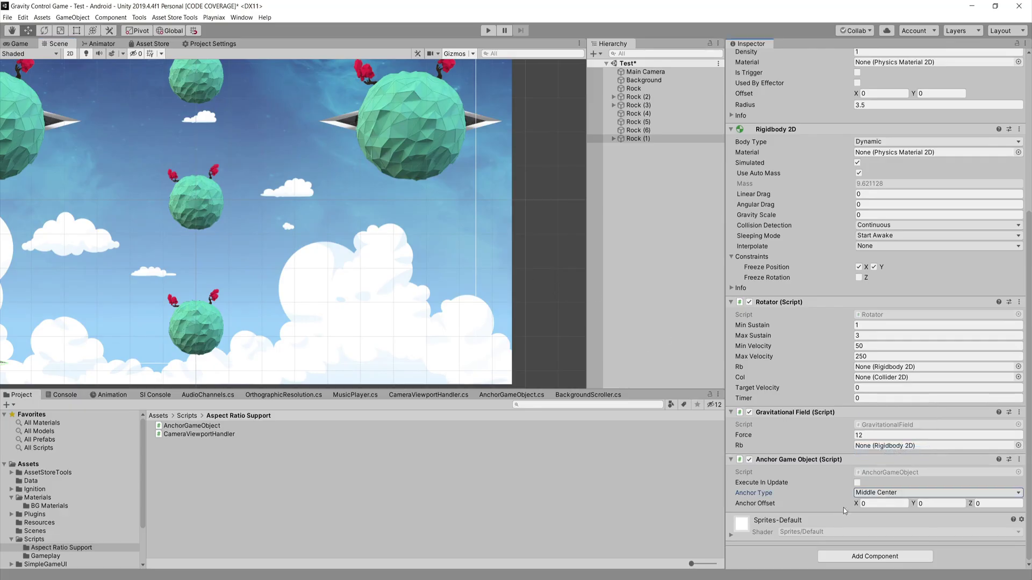
pyautogui.click(857, 482)
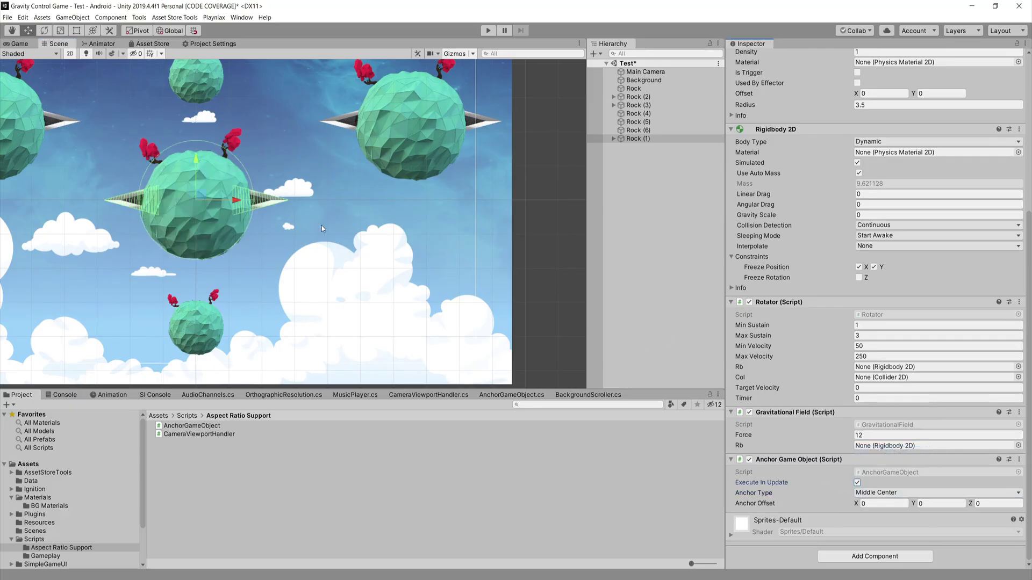
pyautogui.scroll(-5, 231, 169)
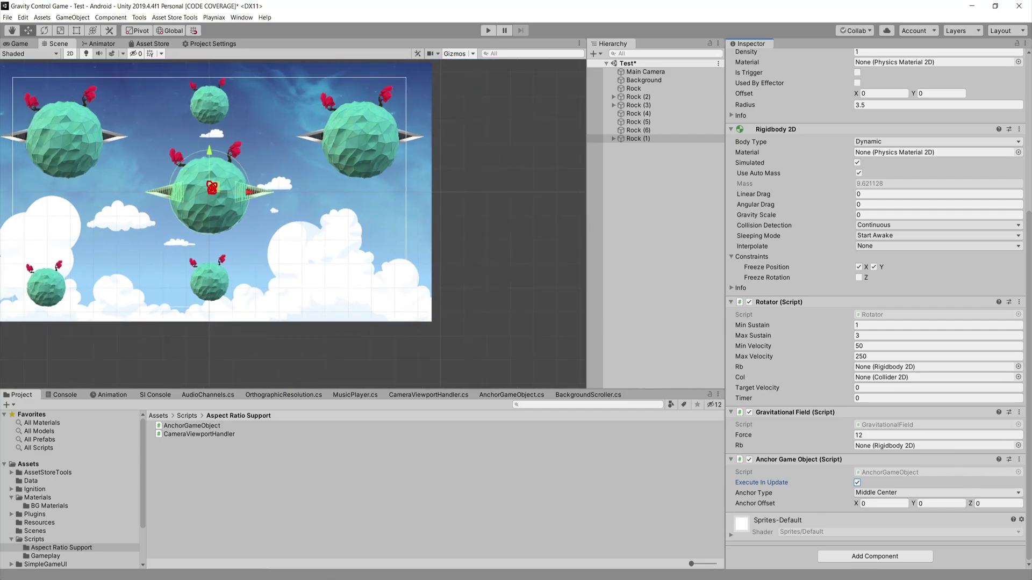
# Step: Change the anchor to Middle Right and check the rock at the right edge in the Game view
pyautogui.click(909, 493)
pyautogui.click(886, 461)
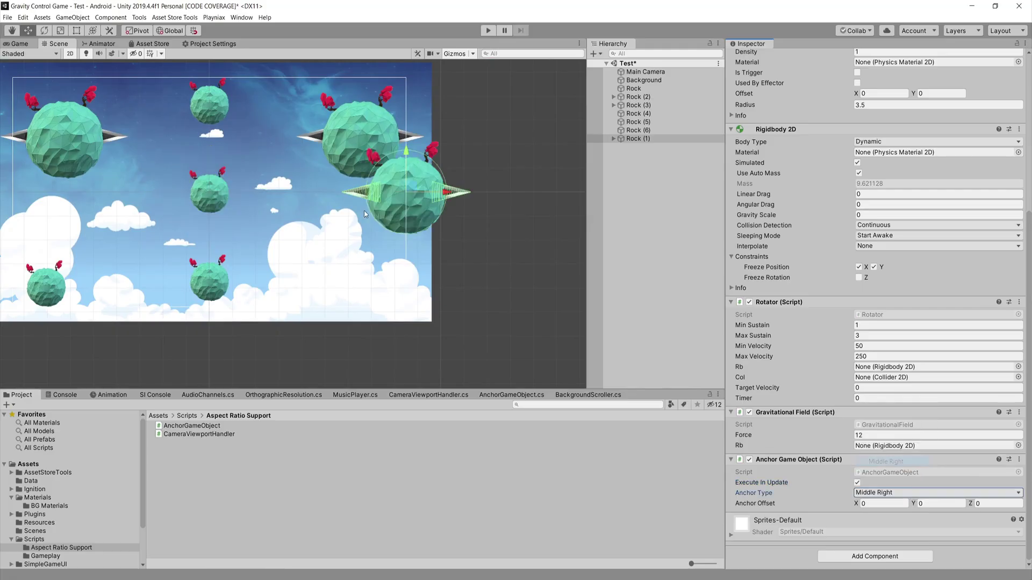
pyautogui.scroll(4, 418, 186)
pyautogui.scroll(-2, 378, 260)
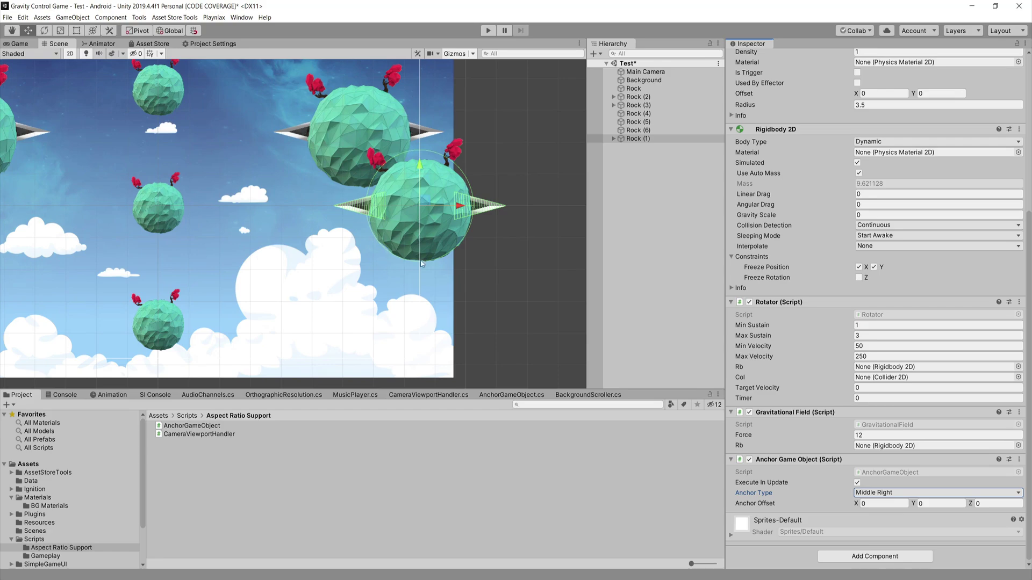
pyautogui.moveTo(378, 235); pyautogui.dragTo(416, 216, button='middle')
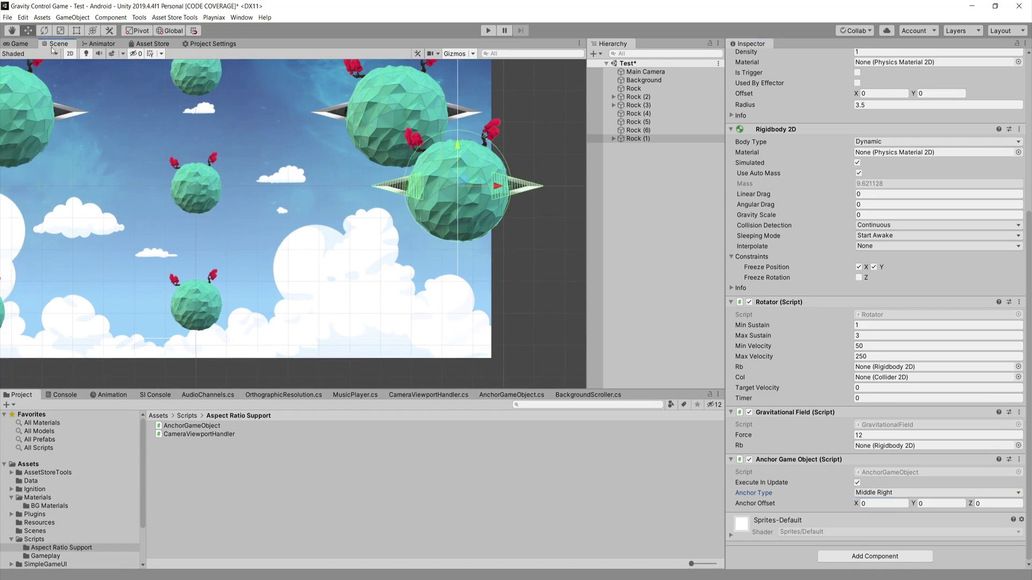
pyautogui.click(20, 43)
pyautogui.moveTo(513, 319)
pyautogui.mouseDown()
pyautogui.moveTo(501, 342)
pyautogui.moveTo(525, 321)
pyautogui.moveTo(516, 318)
pyautogui.mouseUp()
pyautogui.click(869, 493)
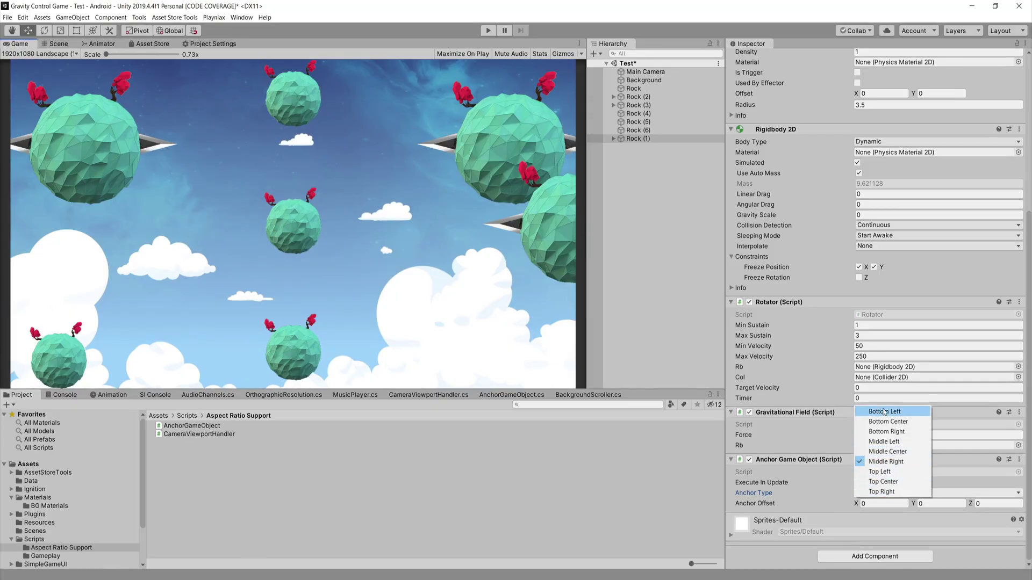
# Step: Set Rock (1)'s Anchor Type to Bottom Right, offset X -2.28, Y 1.96, and save
pyautogui.click(886, 432)
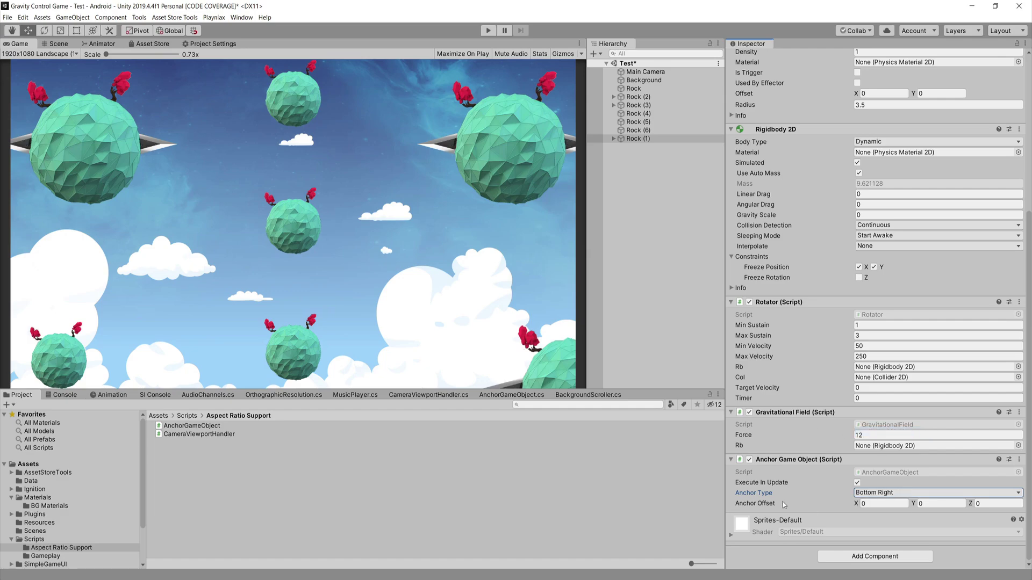
pyautogui.moveTo(855, 503); pyautogui.dragTo(827, 496)
pyautogui.moveTo(913, 504); pyautogui.dragTo(949, 492)
pyautogui.moveTo(855, 504); pyautogui.dragTo(850, 502)
pyautogui.hotkey('ctrl', 's')
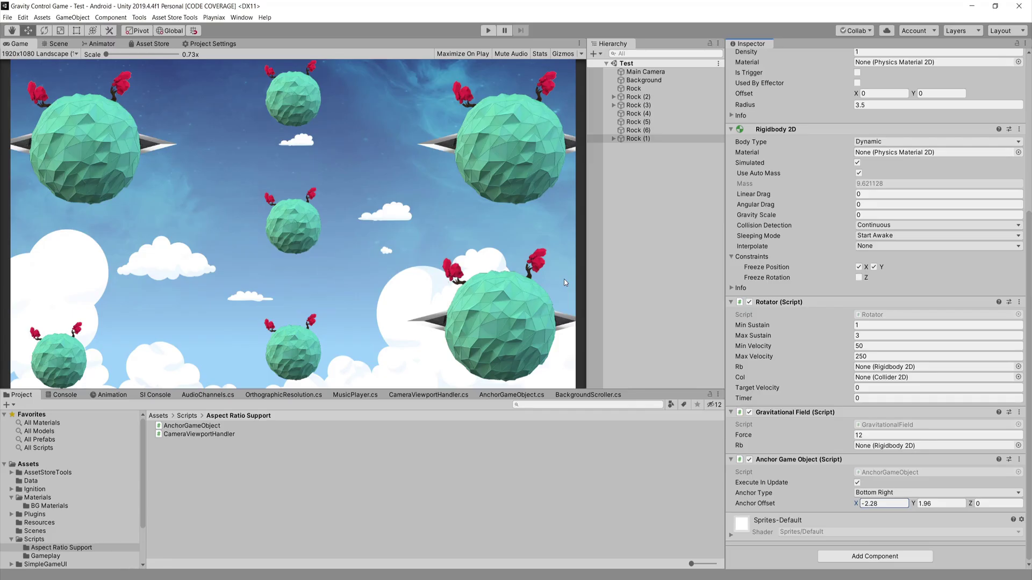
pyautogui.click(38, 54)
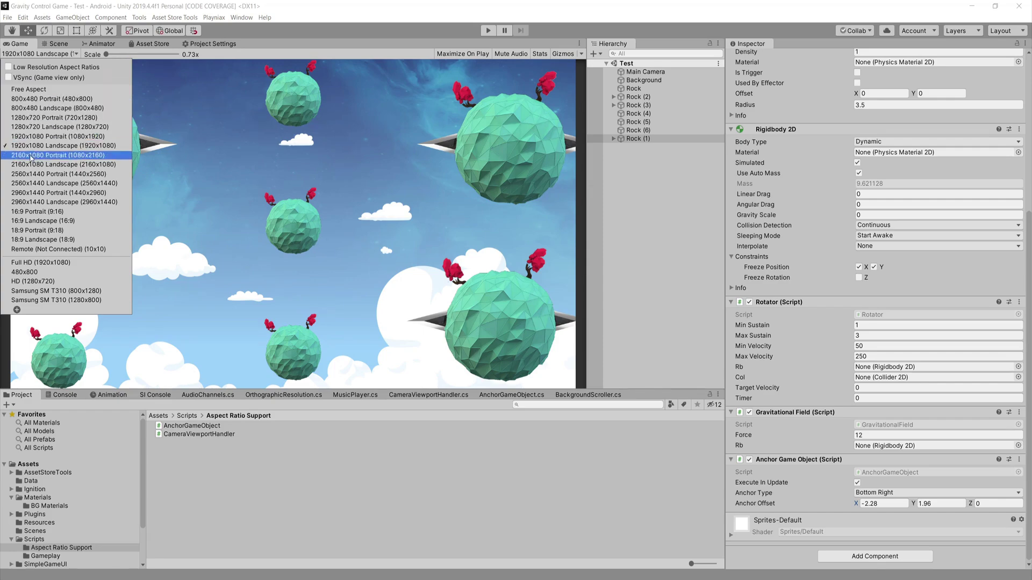
# Step: Check the bottom-right rock at 2960x1440 Landscape and Samsung SM T310 (1280x800)
pyautogui.click(32, 202)
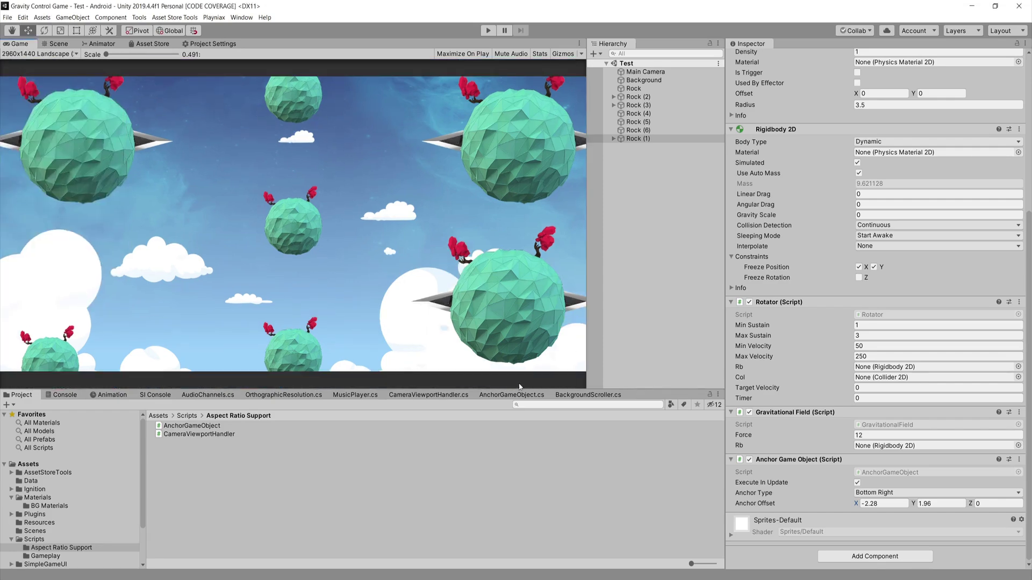
pyautogui.moveTo(500, 248)
pyautogui.mouseDown()
pyautogui.moveTo(460, 268)
pyautogui.moveTo(512, 362)
pyautogui.moveTo(564, 289)
pyautogui.moveTo(486, 249)
pyautogui.moveTo(463, 350)
pyautogui.moveTo(550, 283)
pyautogui.moveTo(454, 274)
pyautogui.mouseUp()
pyautogui.press('Escape')
pyautogui.click(8, 53)
pyautogui.click(44, 303)
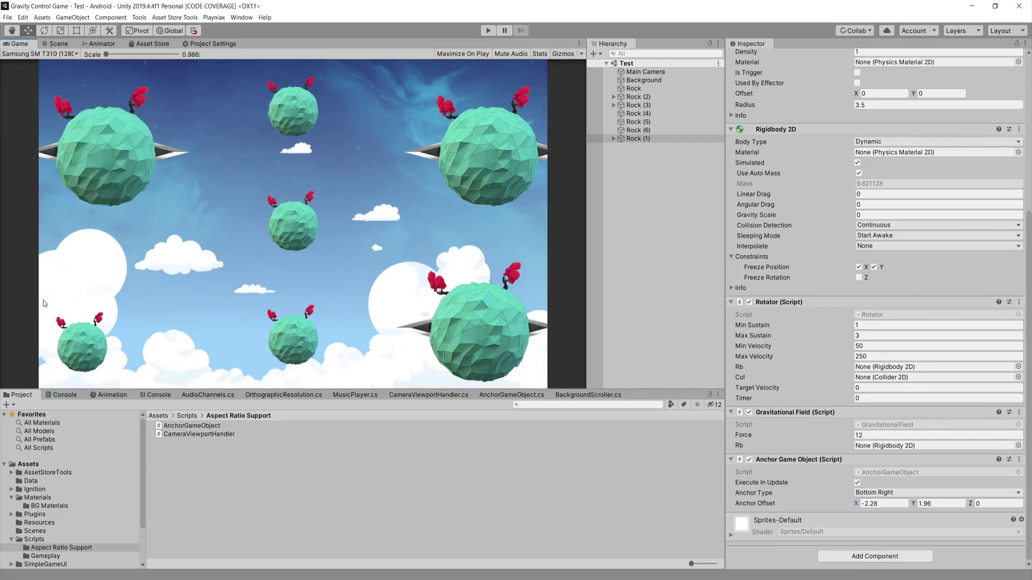
pyautogui.moveTo(467, 266)
pyautogui.mouseDown()
pyautogui.moveTo(406, 317)
pyautogui.moveTo(478, 248)
pyautogui.moveTo(502, 322)
pyautogui.moveTo(473, 277)
pyautogui.mouseUp()
pyautogui.press('Escape')
# Step: Play-test, then switch the preview via 1920x1080 Portrait to 1920x1080 Landscape
pyautogui.click(488, 31)
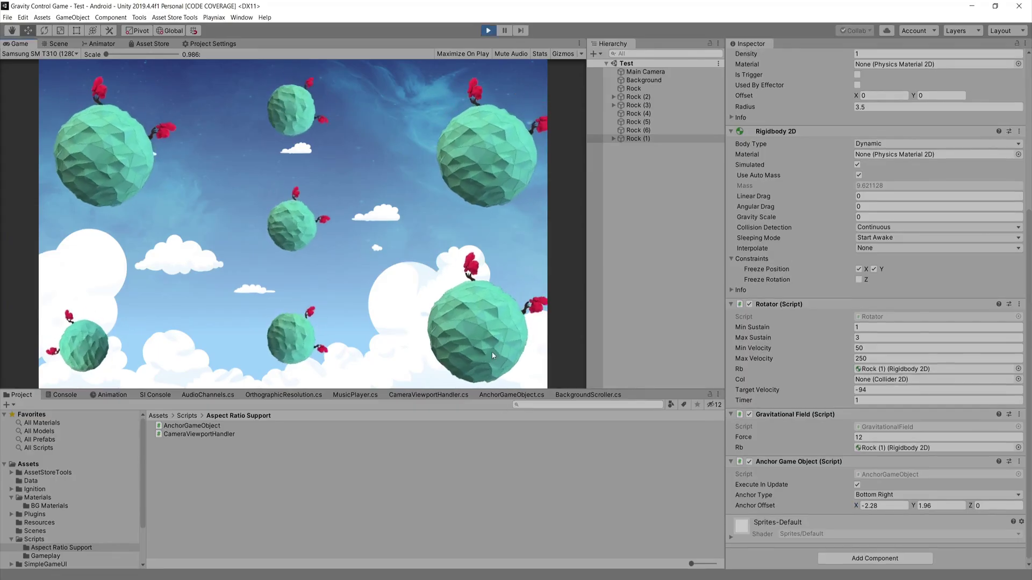
pyautogui.click(487, 31)
pyautogui.click(40, 53)
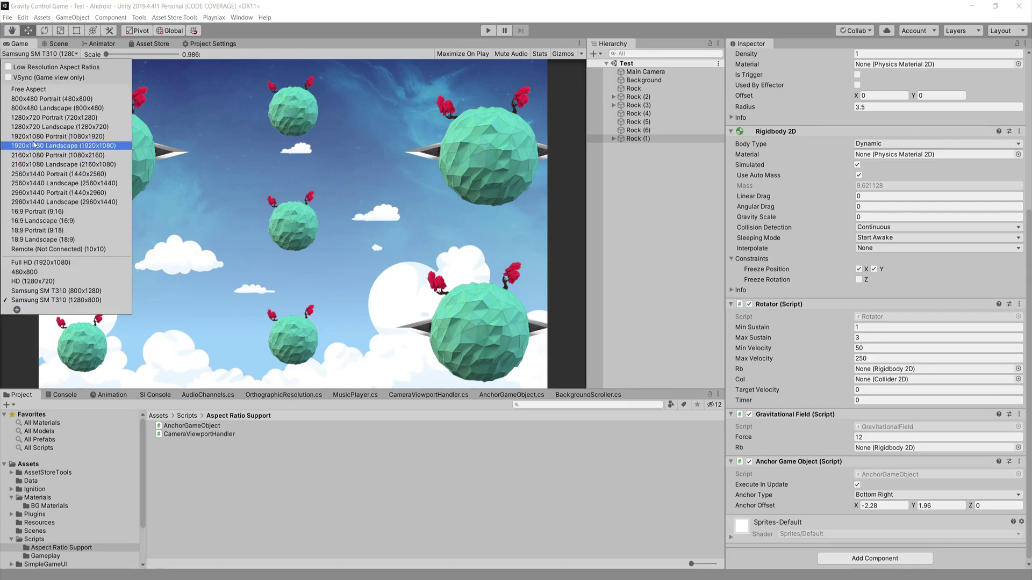
pyautogui.click(38, 135)
pyautogui.click(40, 54)
pyautogui.click(42, 147)
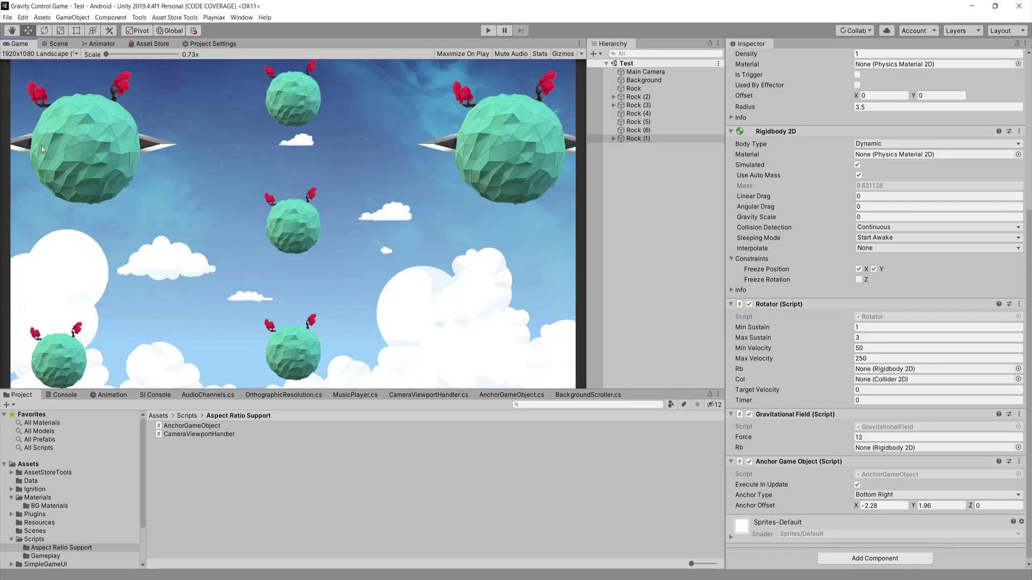
pyautogui.moveTo(264, 73)
pyautogui.mouseDown()
pyautogui.moveTo(300, 116)
pyautogui.moveTo(317, 81)
pyautogui.mouseUp()
pyautogui.press('Escape')
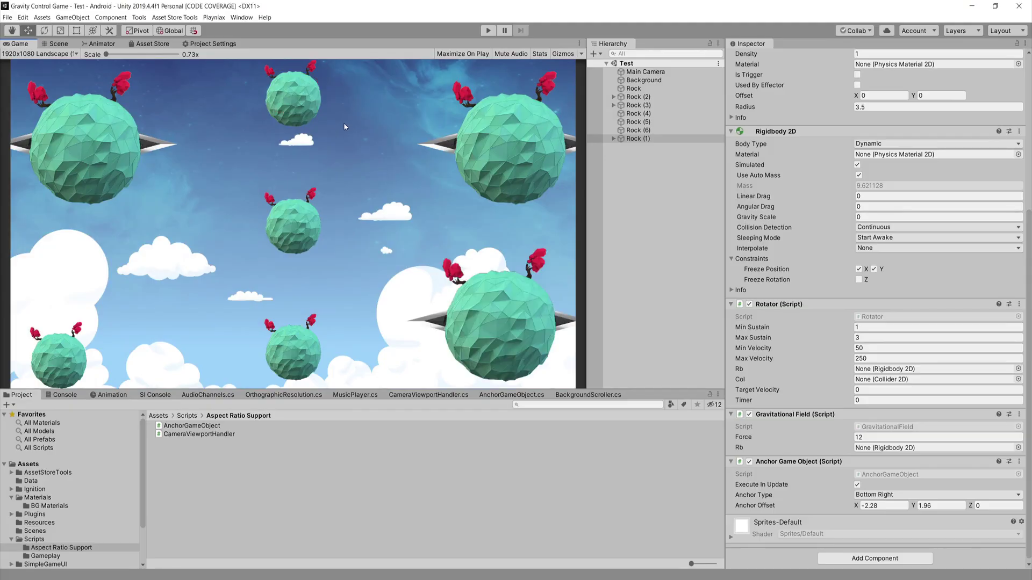
pyautogui.click(47, 55)
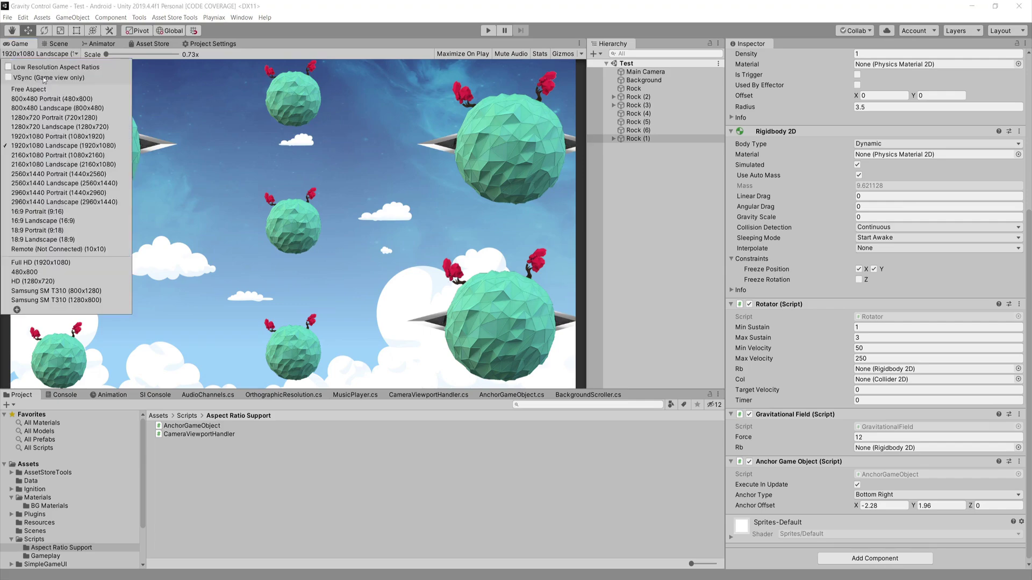
pyautogui.click(30, 202)
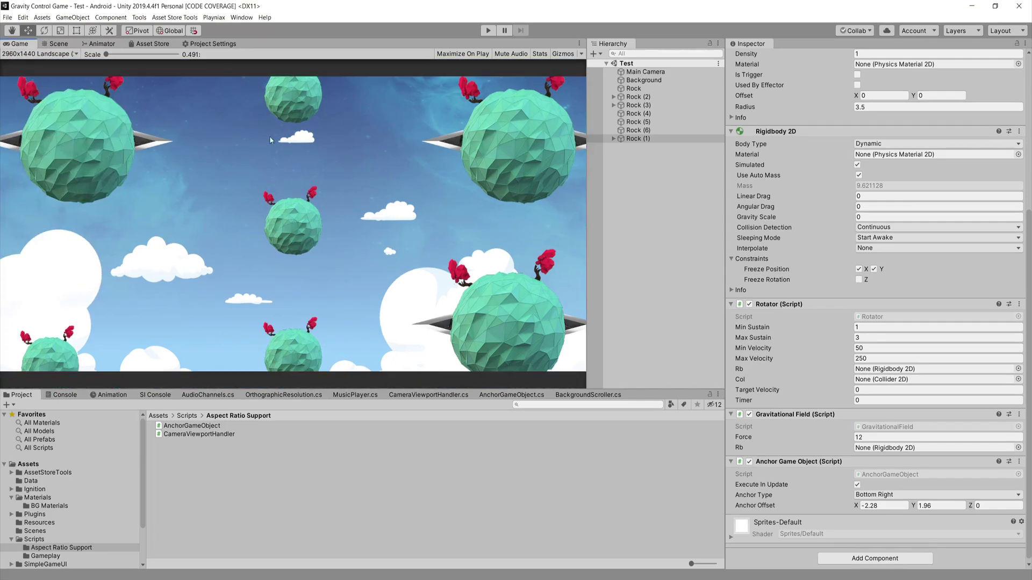
pyautogui.moveTo(274, 69)
pyautogui.keyDown('ctrl'); pyautogui.mouseDown()
pyautogui.moveTo(325, 86)
pyautogui.moveTo(289, 119)
pyautogui.moveTo(298, 81)
pyautogui.moveTo(289, 101)
pyautogui.mouseUp(); pyautogui.keyUp('ctrl')
pyautogui.press('Escape')
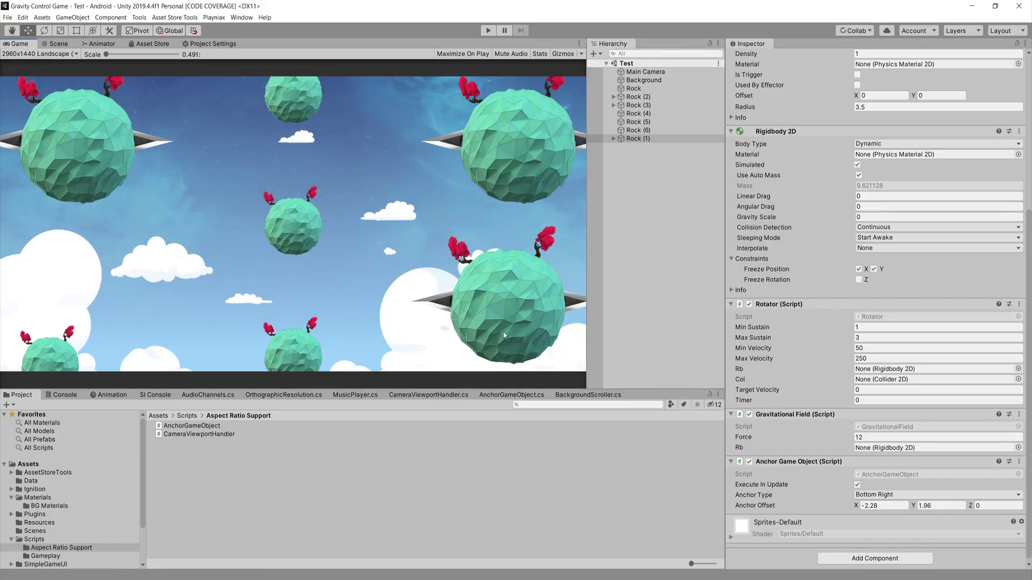
pyautogui.click(48, 53)
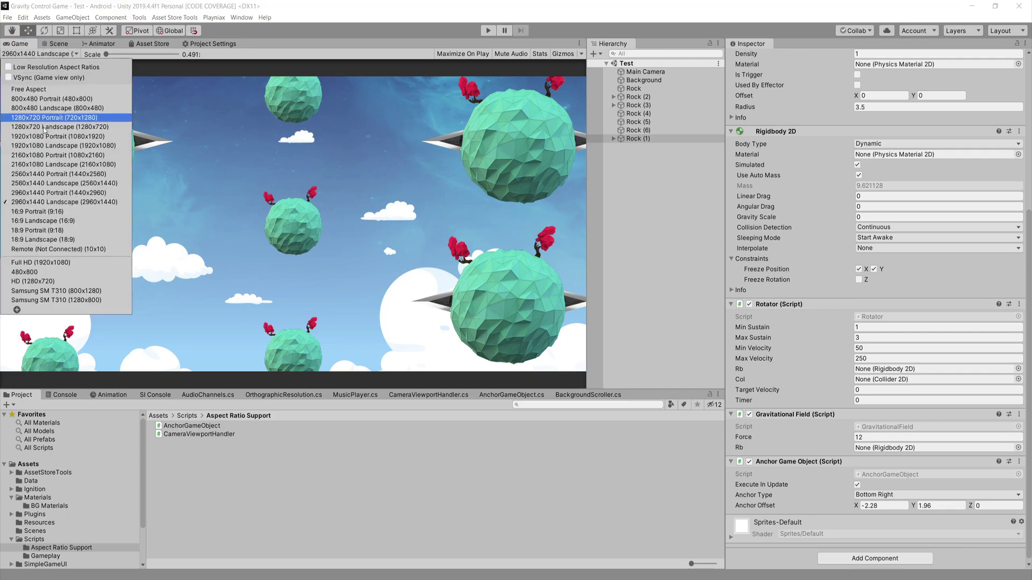
pyautogui.click(47, 145)
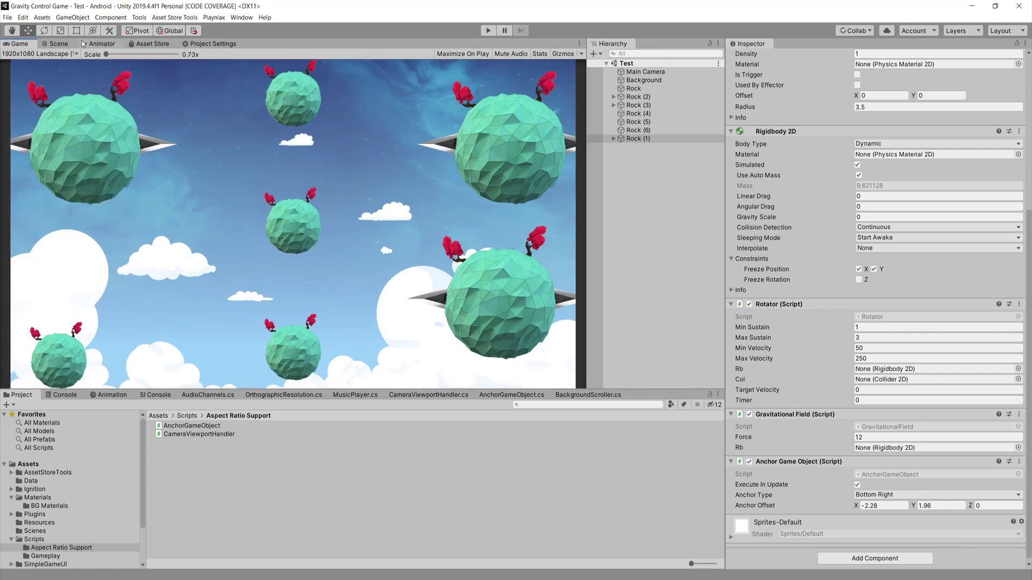
pyautogui.click(56, 44)
# Step: Select Rock (6) and attach the AnchorGameObject script to it
pyautogui.scroll(-3, 200, 127)
pyautogui.doubleClick(638, 130)
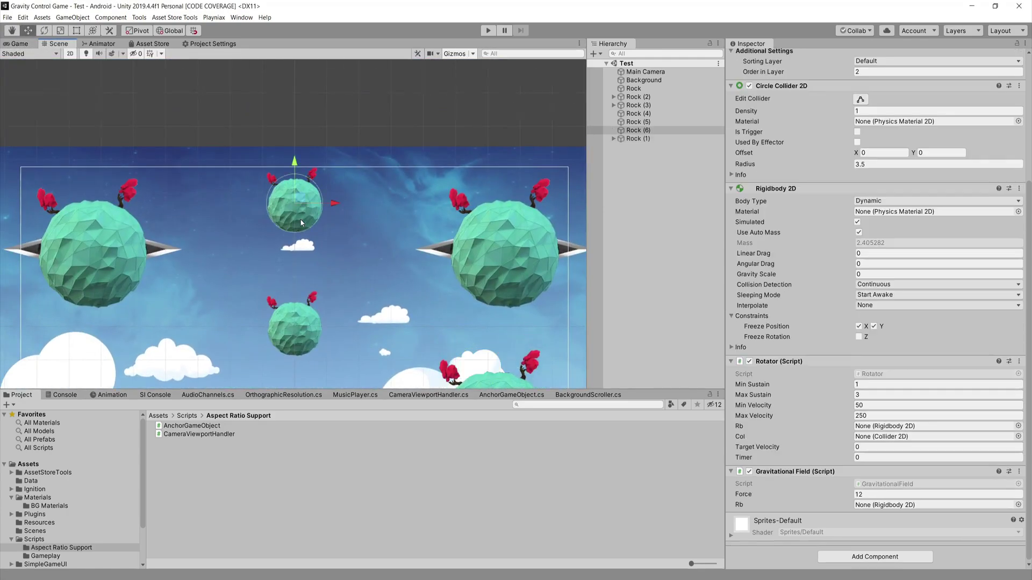
pyautogui.click(623, 133)
pyautogui.moveTo(193, 425); pyautogui.dragTo(644, 131)
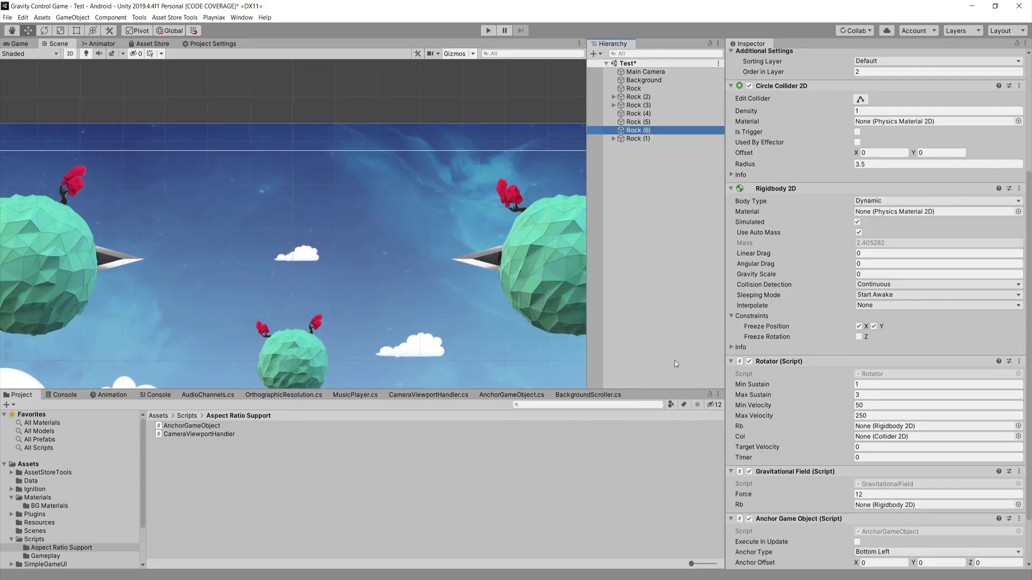
pyautogui.scroll(-3, 882, 376)
# Step: Anchor Rock (6) Top Center with Execute In Update on and Anchor Offset Y -0.93
pyautogui.click(913, 494)
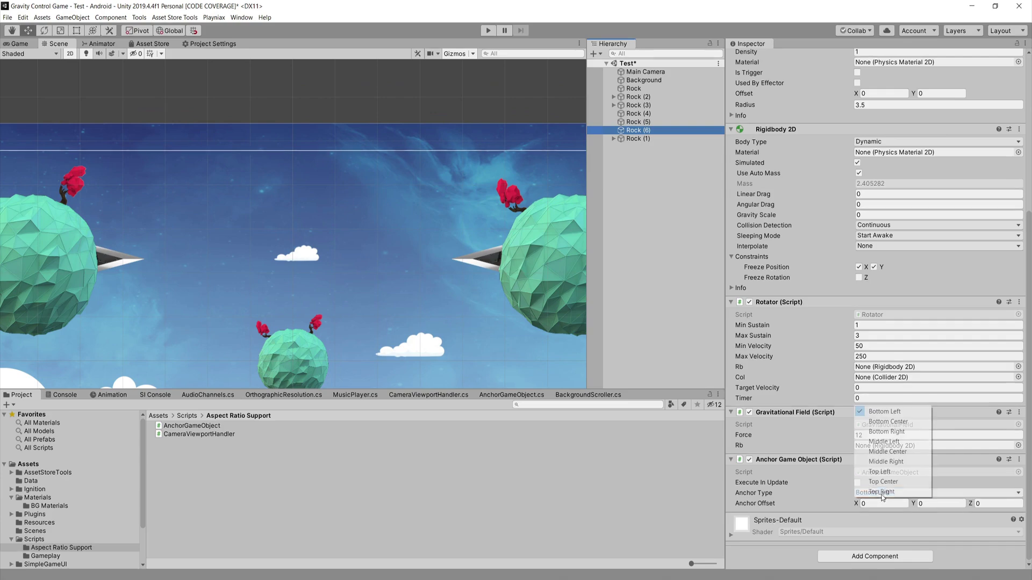
pyautogui.click(883, 442)
pyautogui.click(892, 493)
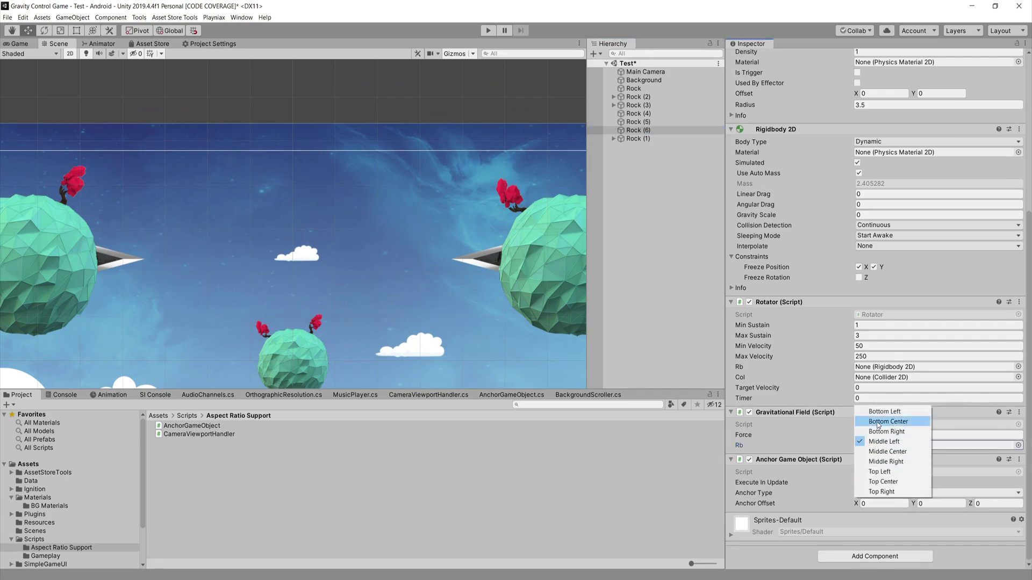
pyautogui.click(882, 482)
pyautogui.click(857, 483)
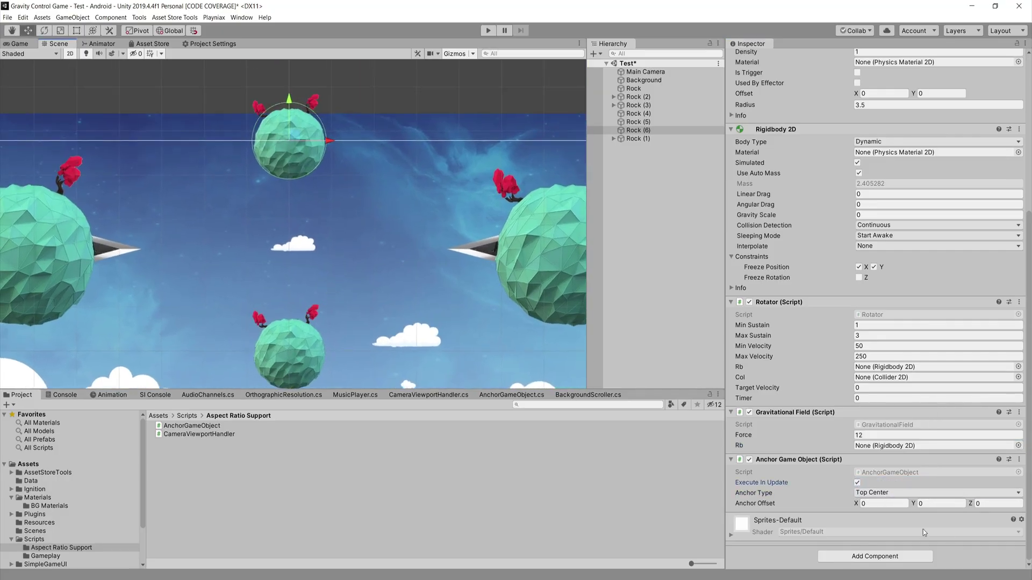
pyautogui.moveTo(911, 505); pyautogui.dragTo(880, 485)
# Step: Lower Rock (6)'s Anchor Offset Y to -1.33 and save the scene
pyautogui.hotkey('ctrl', 's')
pyautogui.click(27, 45)
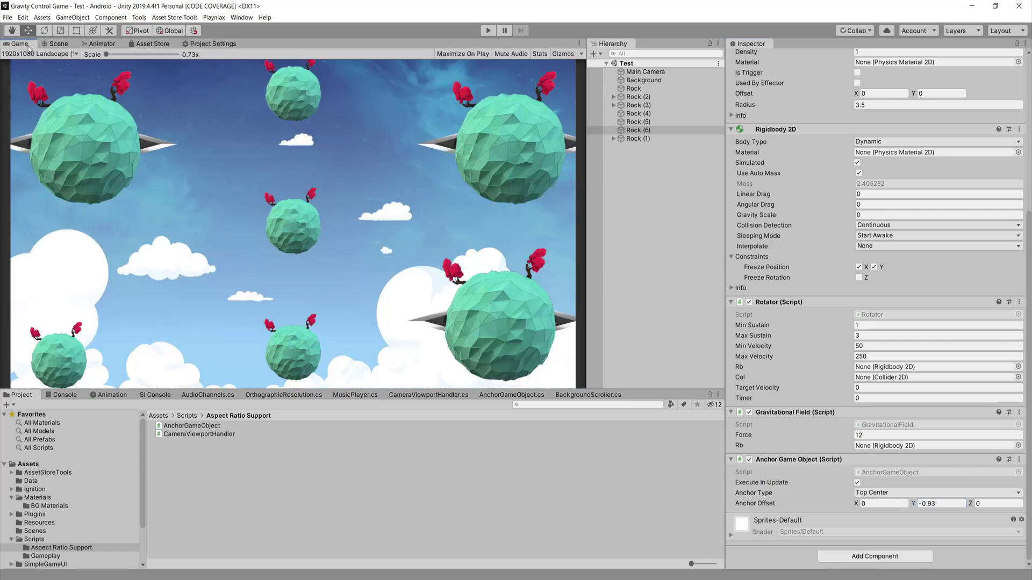
pyautogui.moveTo(916, 505); pyautogui.dragTo(905, 504)
pyautogui.hotkey('ctrl', 's')
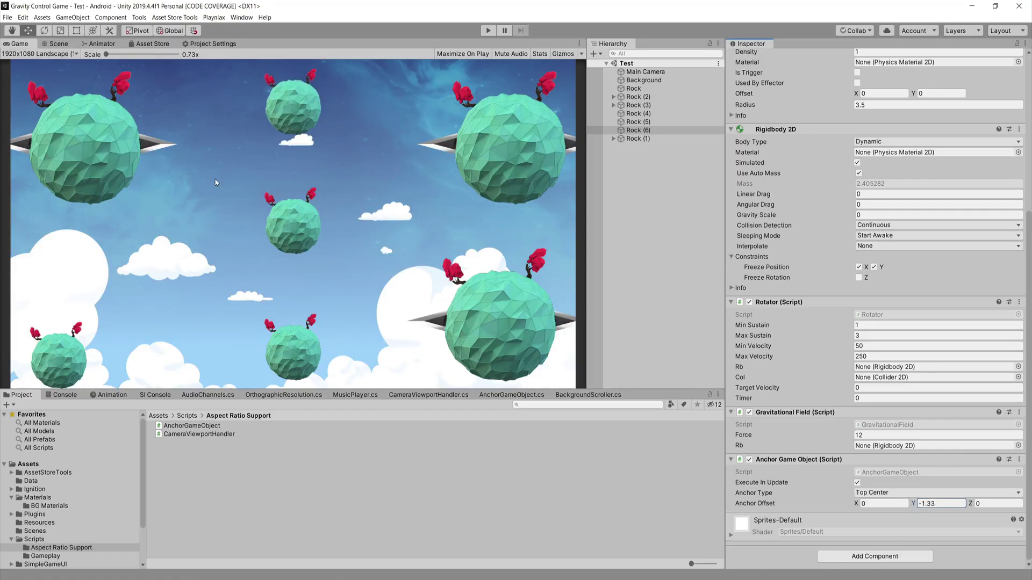
# Step: Preview at 2960x1440 Landscape and play-test the scene
pyautogui.click(31, 52)
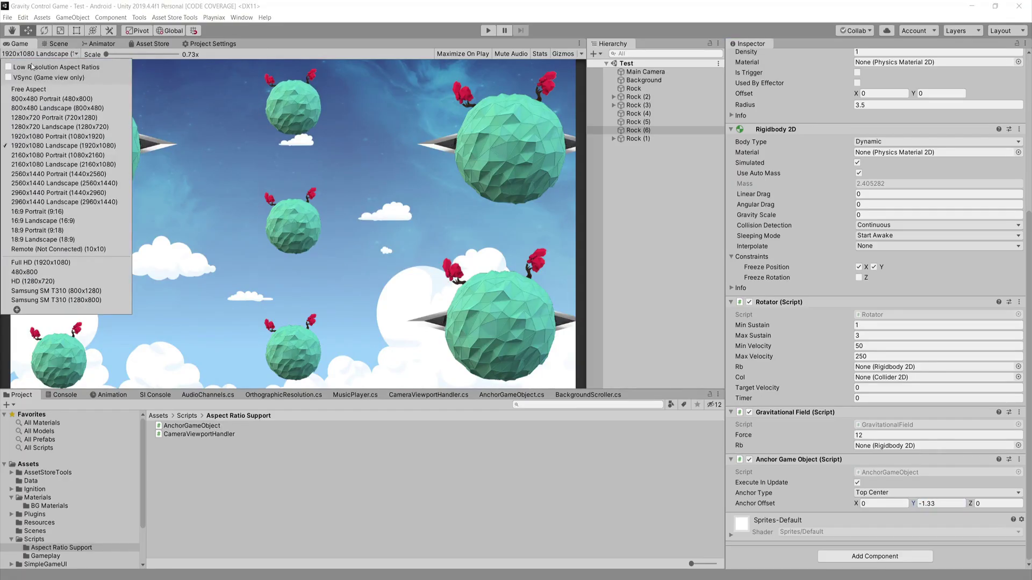
pyautogui.click(33, 202)
pyautogui.moveTo(297, 85)
pyautogui.mouseDown()
pyautogui.moveTo(259, 92)
pyautogui.moveTo(333, 104)
pyautogui.moveTo(337, 148)
pyautogui.mouseUp()
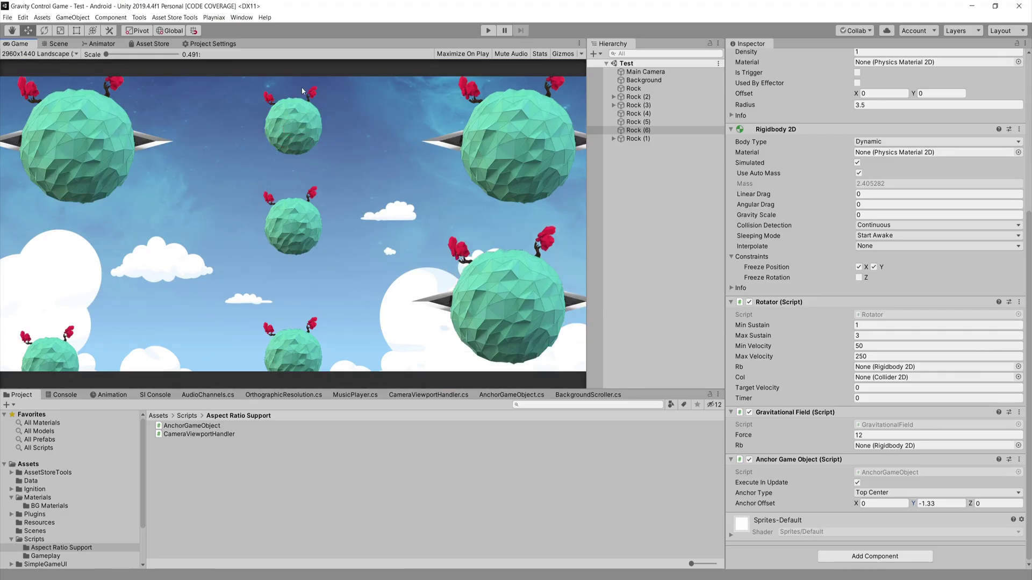
pyautogui.hotkey('ctrl', 'p')
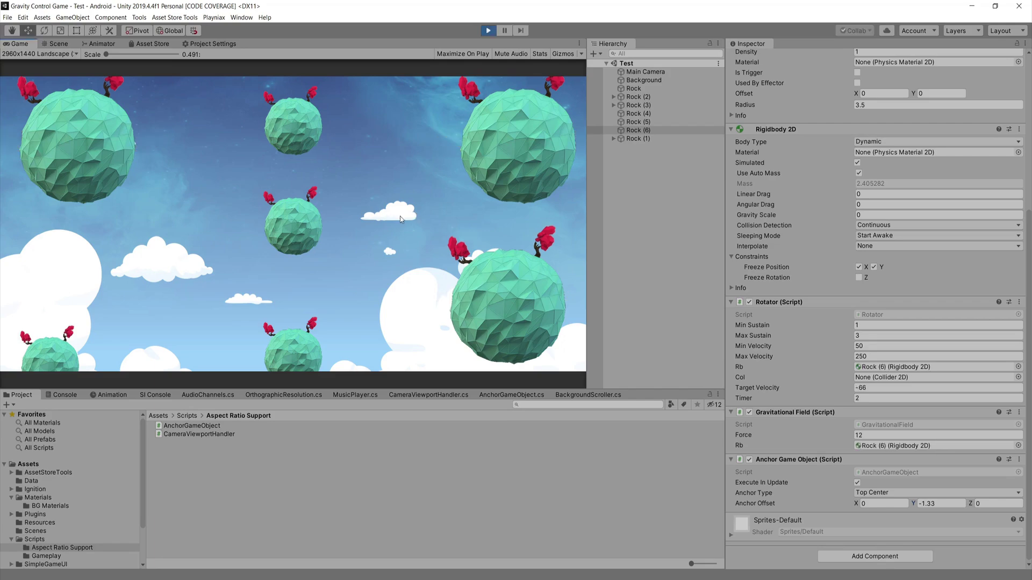
pyautogui.click(487, 30)
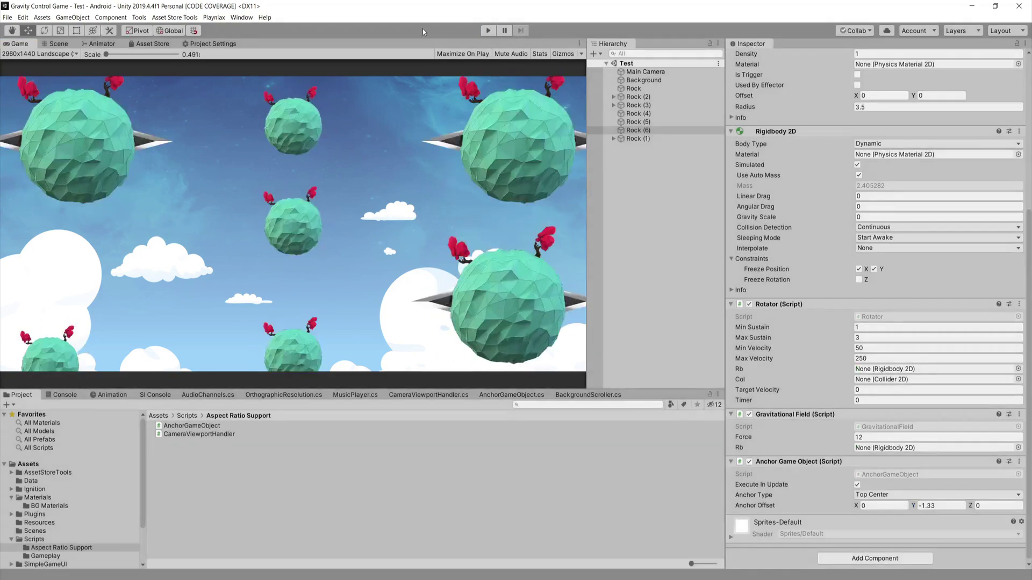
pyautogui.moveTo(285, 575)
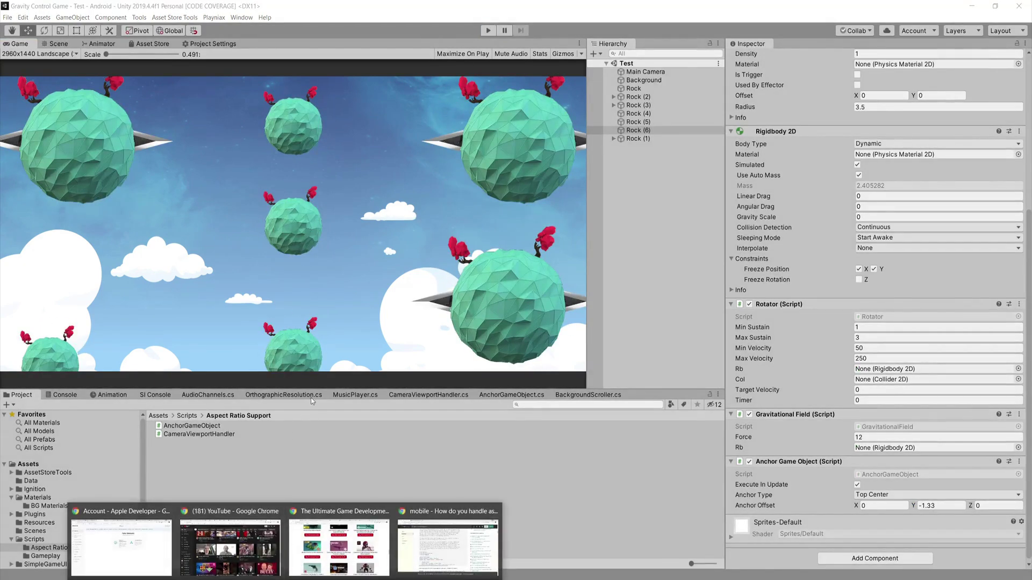
pyautogui.click(443, 540)
pyautogui.scroll(5, 266, 200)
pyautogui.scroll(-13, 158, 312)
pyautogui.scroll(-8, 156, 315)
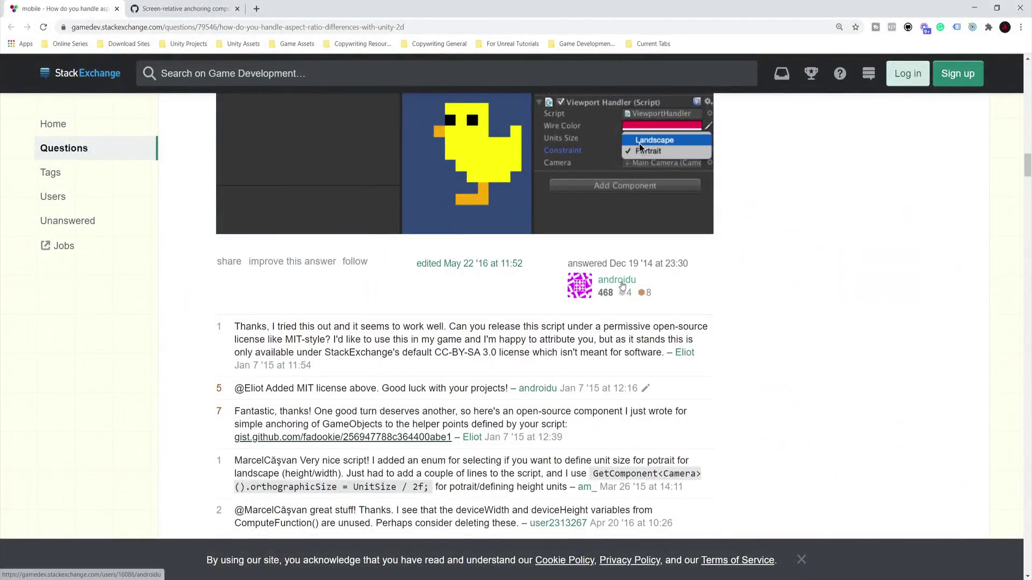
pyautogui.scroll(15, 379, 307)
pyautogui.scroll(5, 368, 286)
pyautogui.scroll(-10, 368, 274)
pyautogui.scroll(-6, 367, 265)
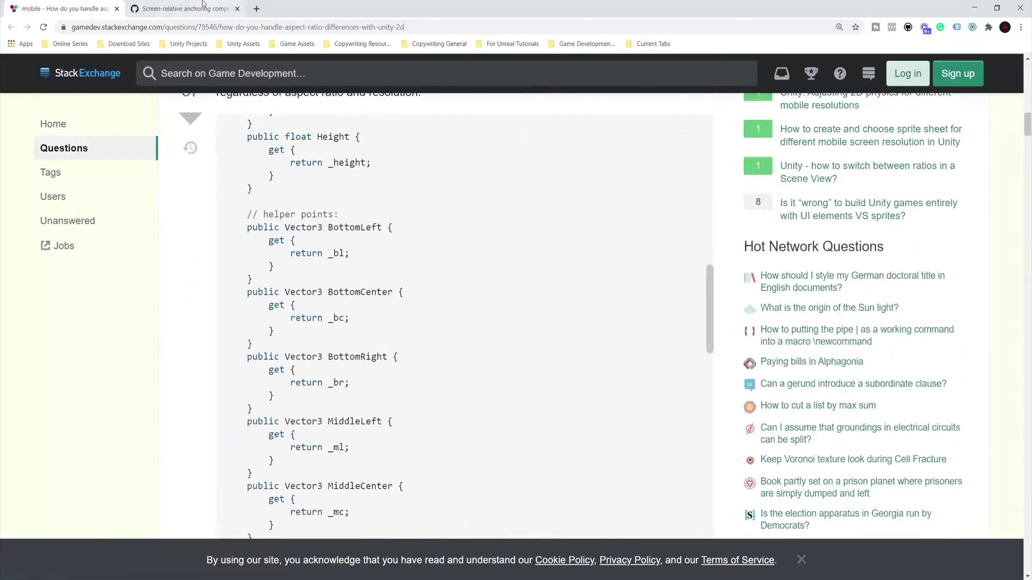
pyautogui.click(184, 10)
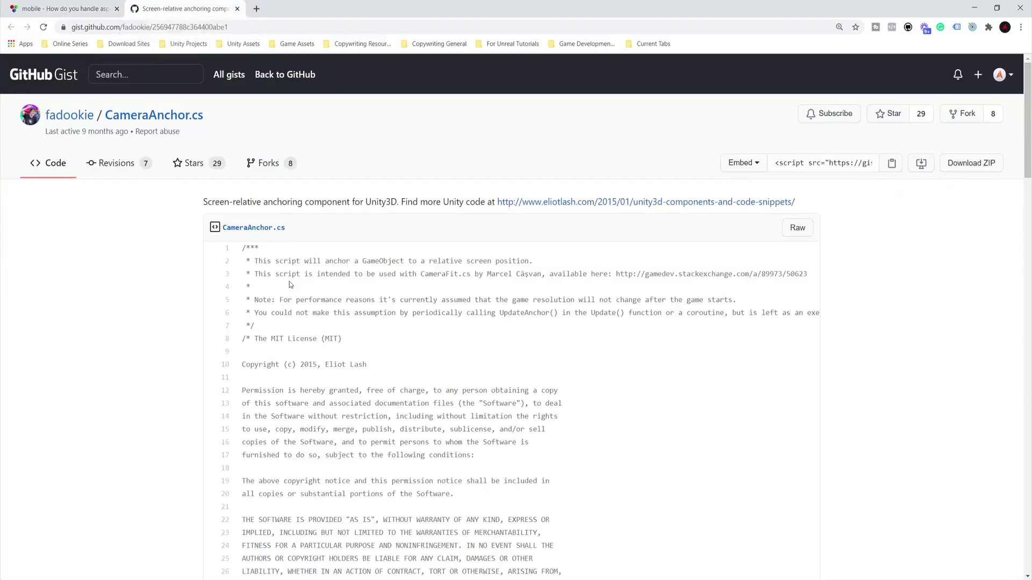
pyautogui.scroll(-3, 192, 320)
pyautogui.scroll(-5, 192, 321)
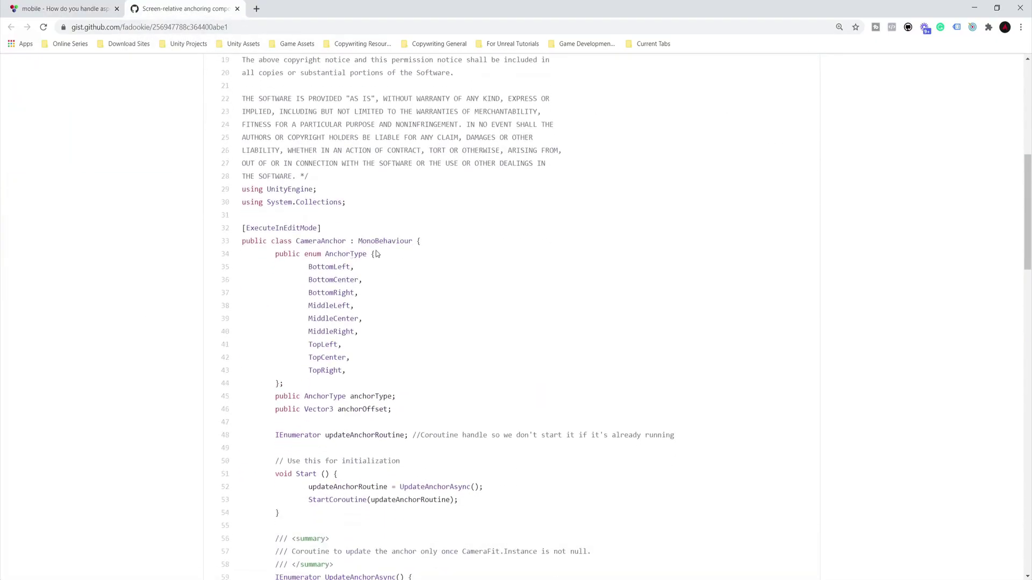
pyautogui.click(8, 5)
pyautogui.scroll(4, 256, 302)
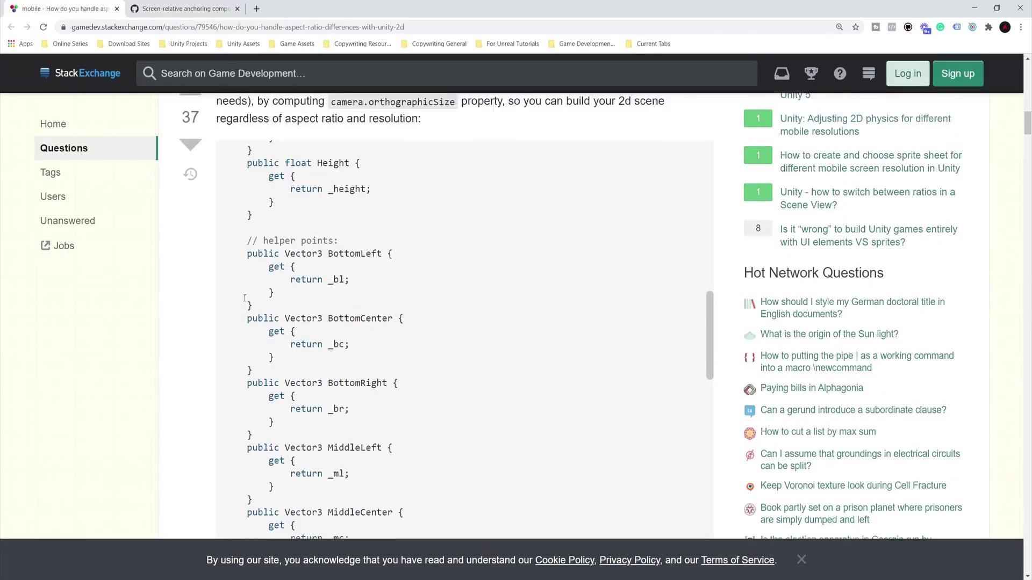
pyautogui.scroll(15, 220, 324)
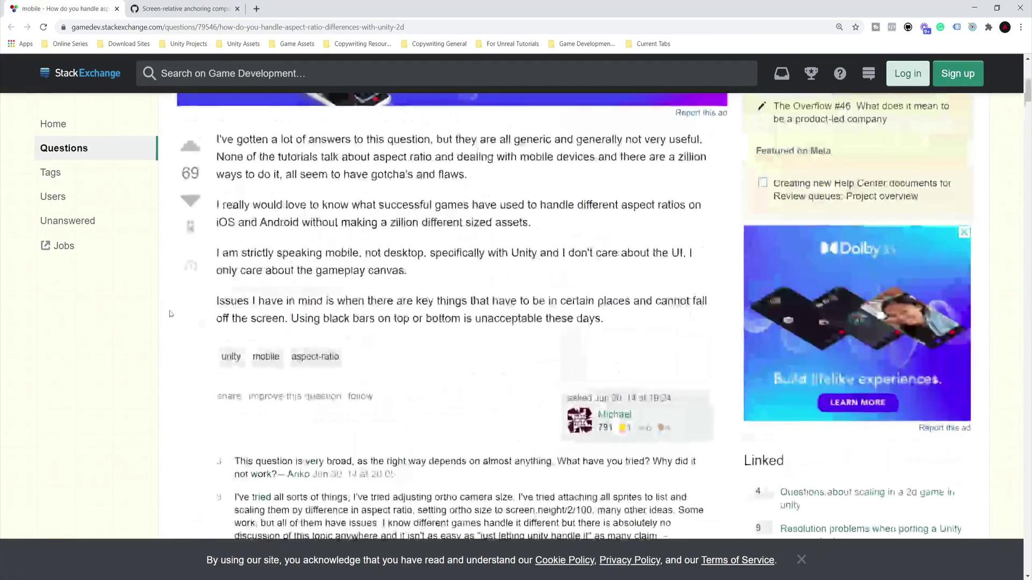
pyautogui.scroll(-6, 151, 313)
pyautogui.scroll(-10, 149, 310)
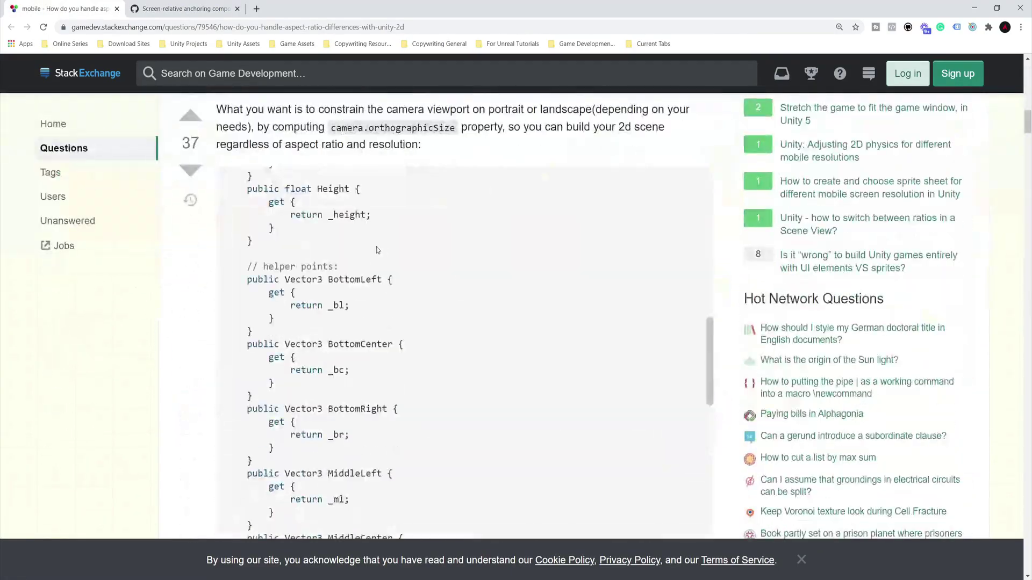
pyautogui.scroll(10, 376, 247)
pyautogui.scroll(-3, 395, 262)
pyautogui.scroll(-3, 395, 262)
pyautogui.moveTo(331, 240)
pyautogui.mouseDown()
pyautogui.moveTo(367, 276)
pyautogui.moveTo(333, 240)
pyautogui.mouseUp()
pyautogui.click(161, 6)
pyautogui.moveTo(241, 189); pyautogui.dragTo(397, 397)
pyautogui.click(154, 222)
pyautogui.click(72, 7)
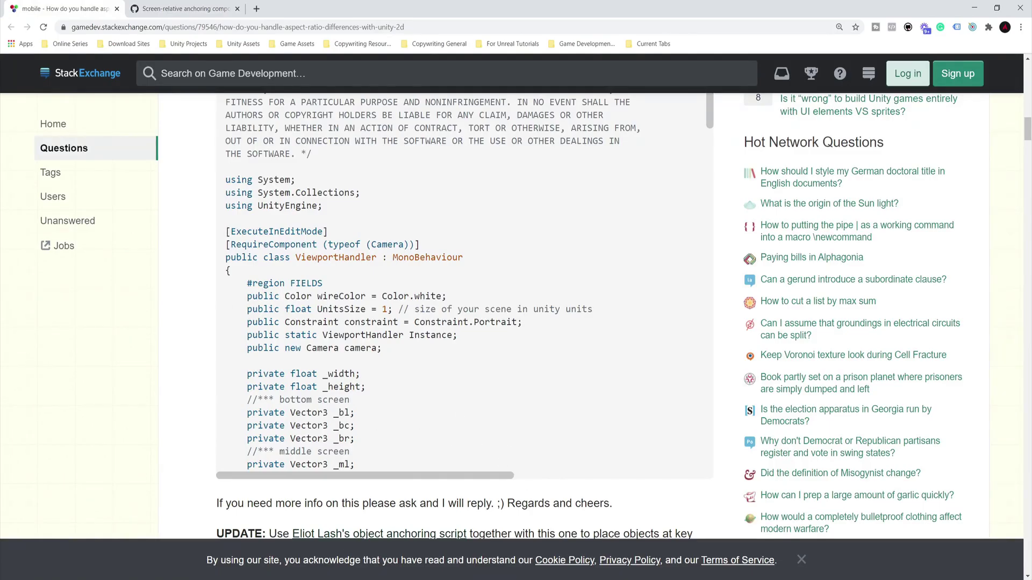
pyautogui.click(334, 579)
pyautogui.click(279, 543)
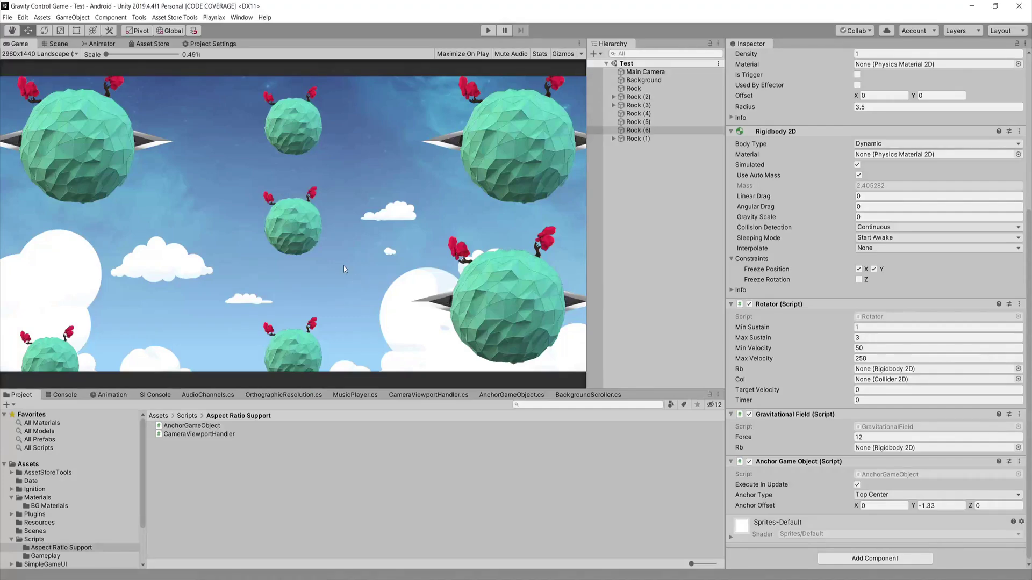